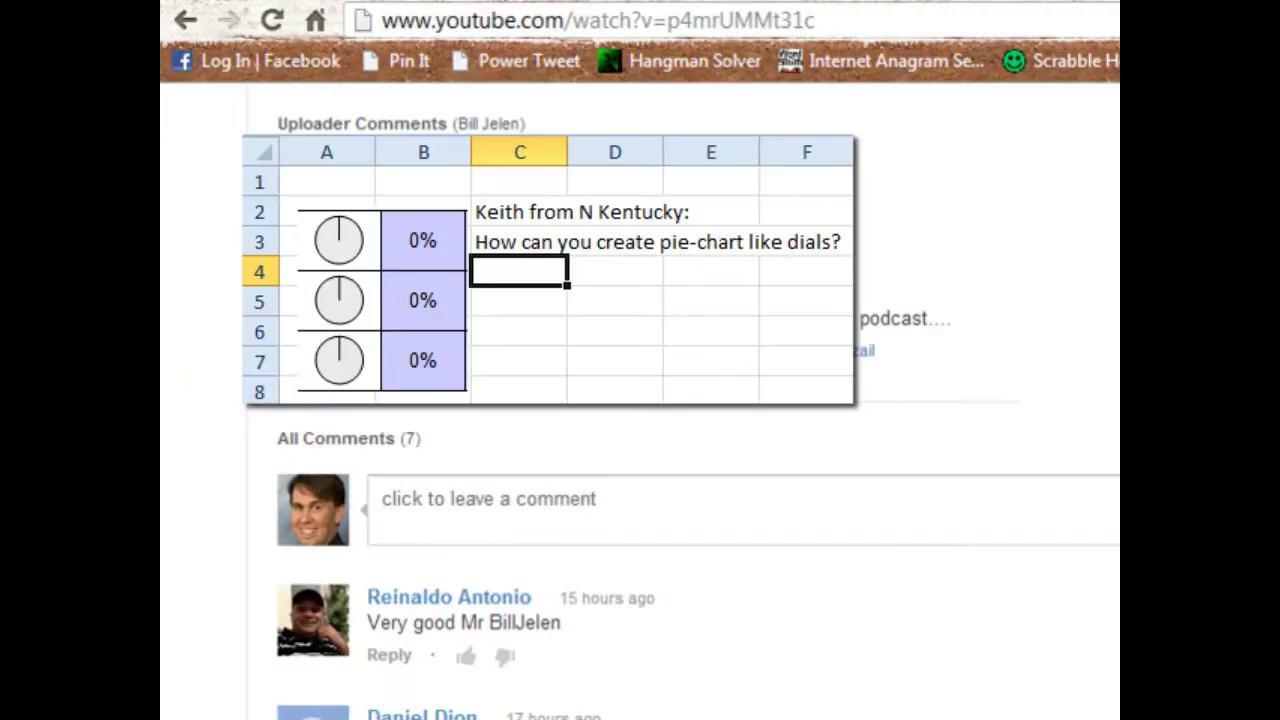
# Scroll through the circle data and inspect the angle, radians, cosine and sine formulas in A2–D3
pyautogui.scroll(3, 680, 400)
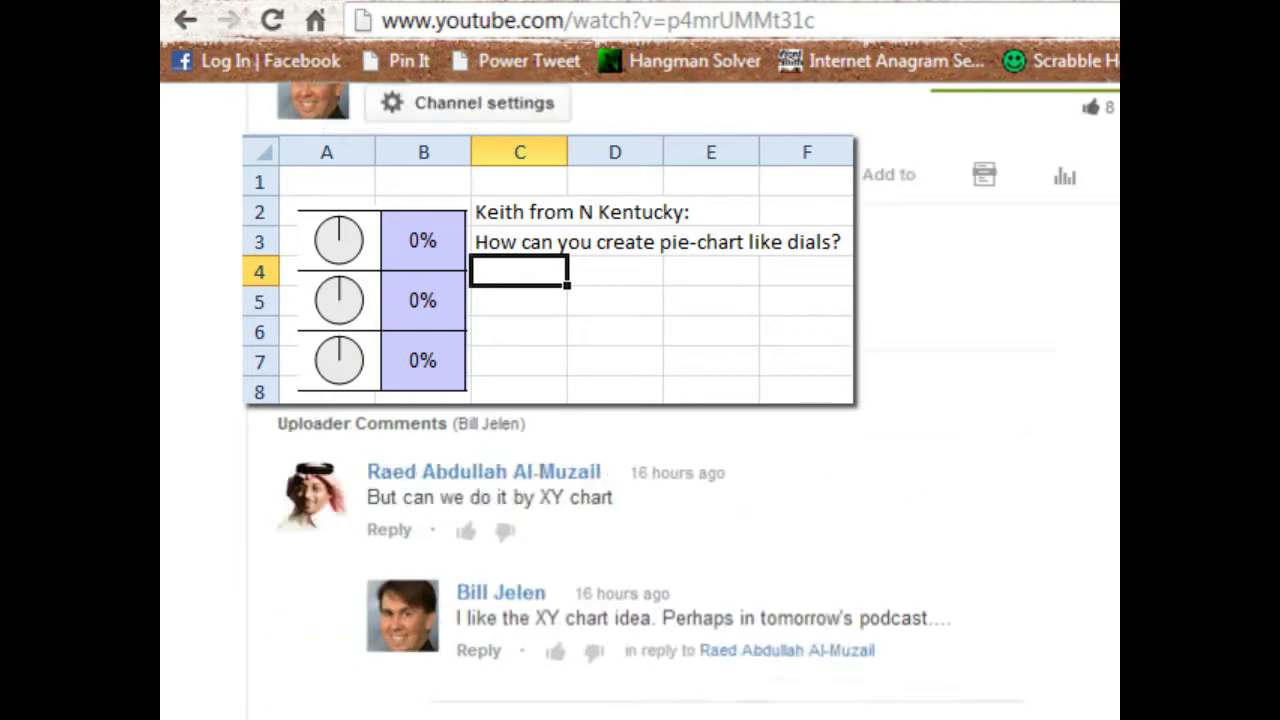
pyautogui.scroll(5, 680, 400)
pyautogui.scroll(5, 680, 400)
pyautogui.scroll(2, 680, 400)
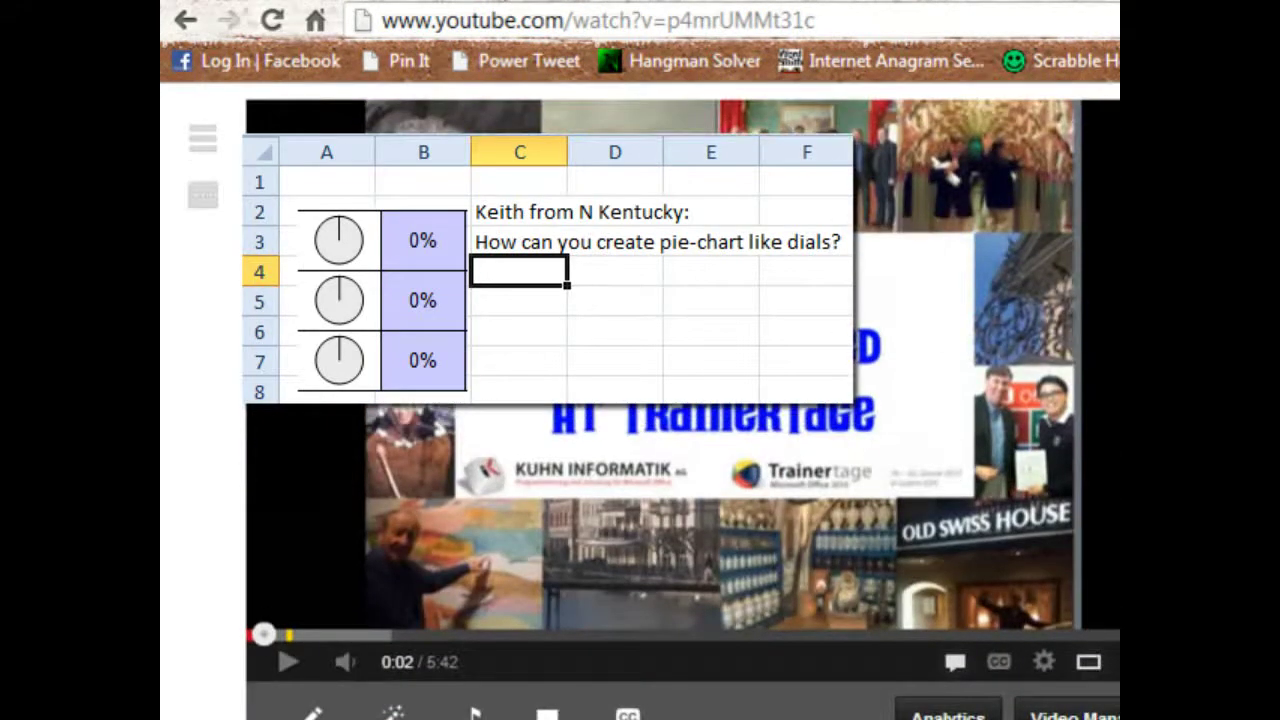
pyautogui.scroll(-3, 680, 400)
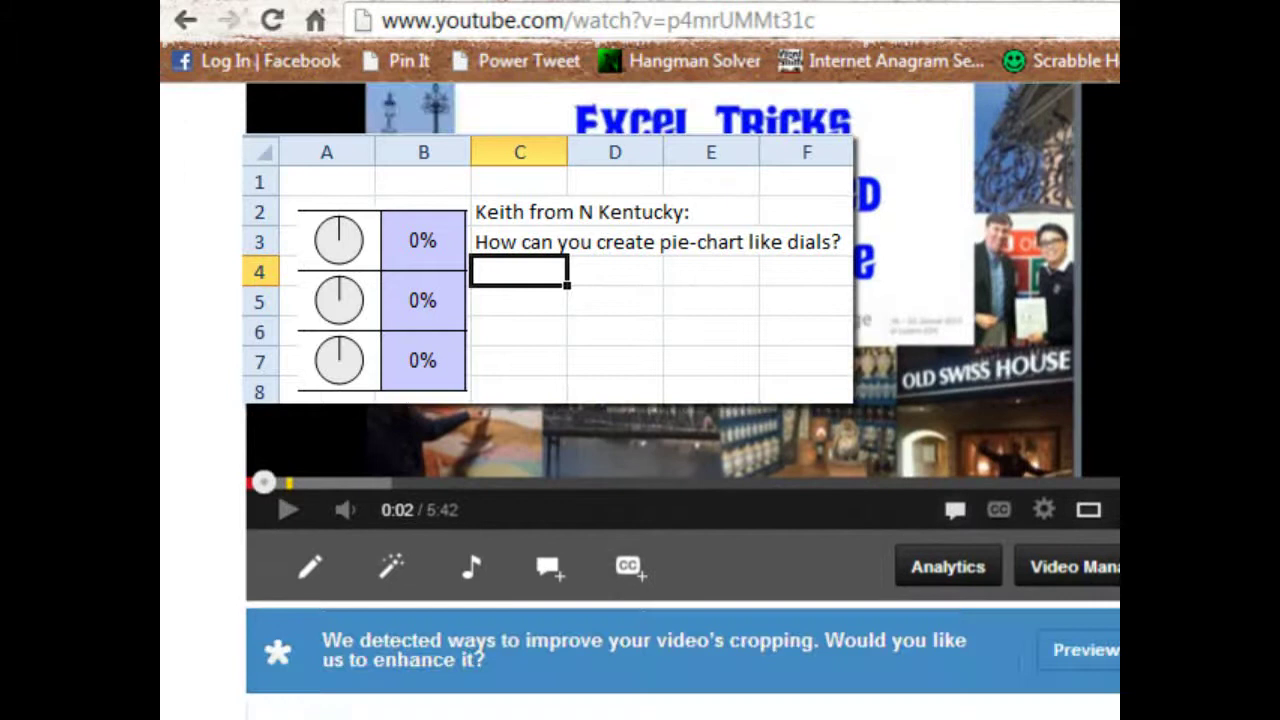
pyautogui.scroll(-5, 680, 400)
pyautogui.scroll(-4, 680, 400)
pyautogui.scroll(-1, 680, 400)
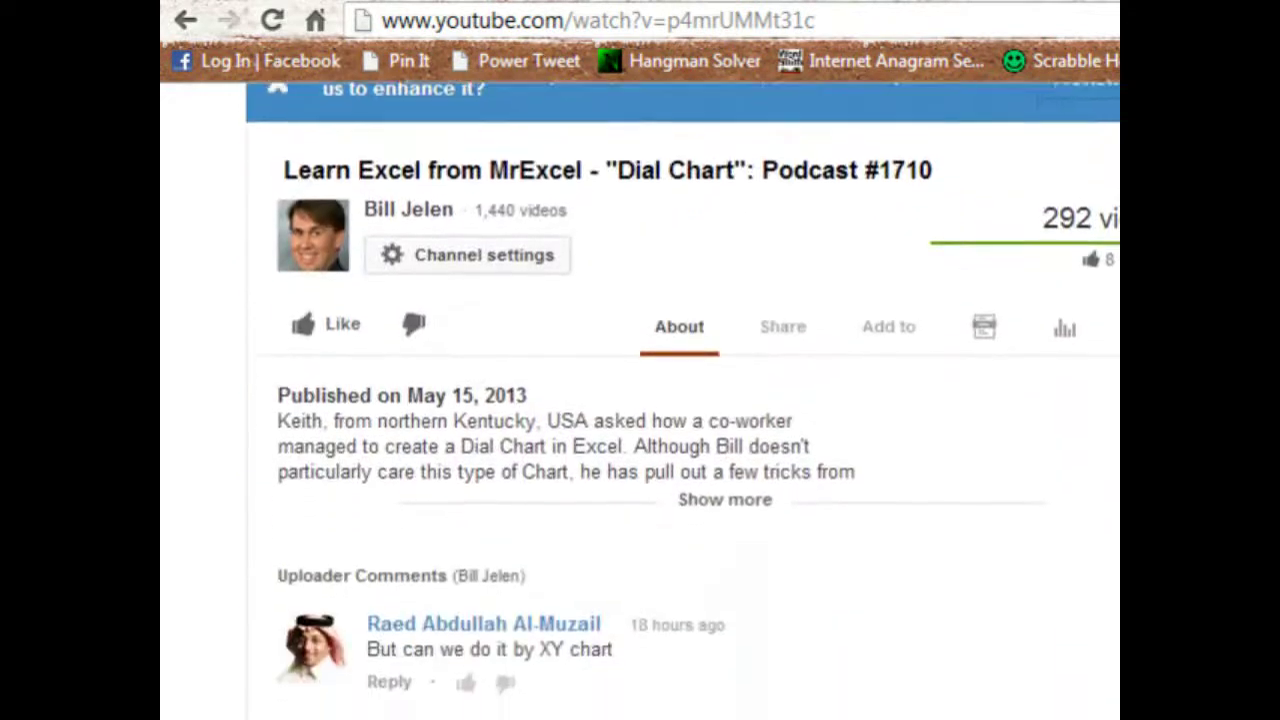
pyautogui.scroll(-1, 680, 400)
pyautogui.scroll(-1, 680, 400)
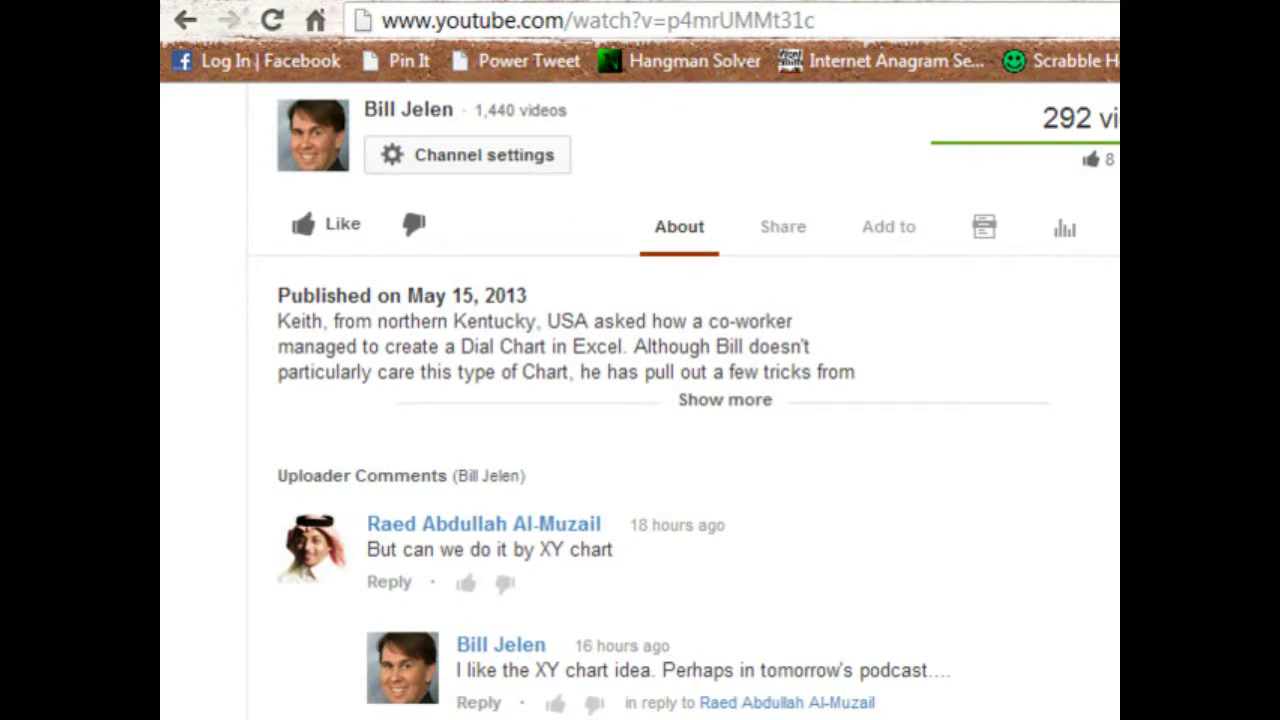
pyautogui.scroll(-2, 640, 400)
pyautogui.scroll(-3, 640, 400)
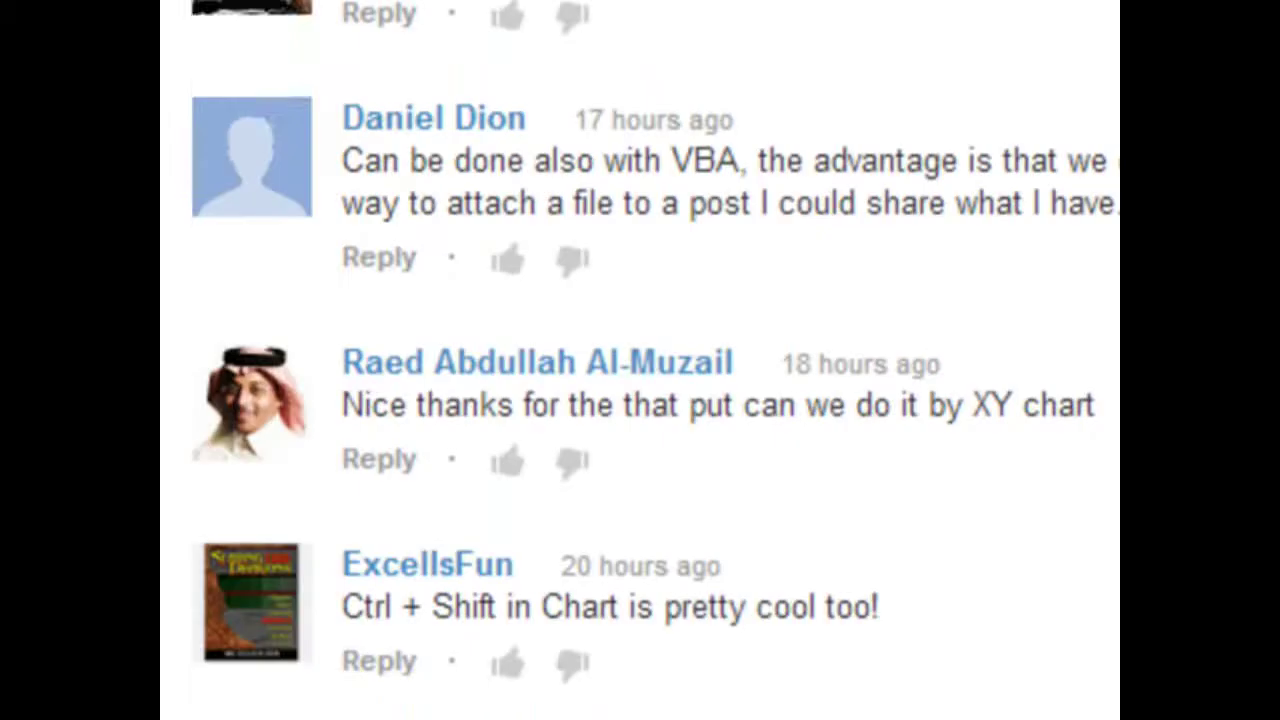
pyautogui.scroll(5, 1029, 271)
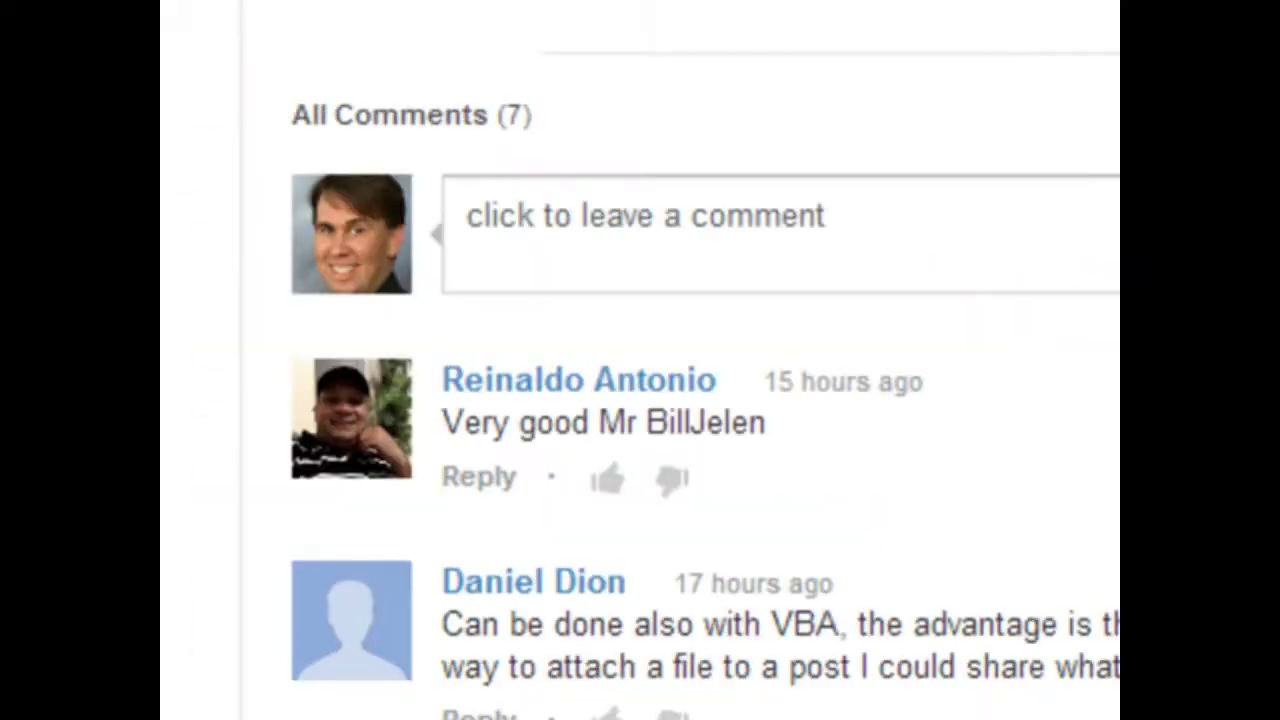
pyautogui.scroll(5, 640, 400)
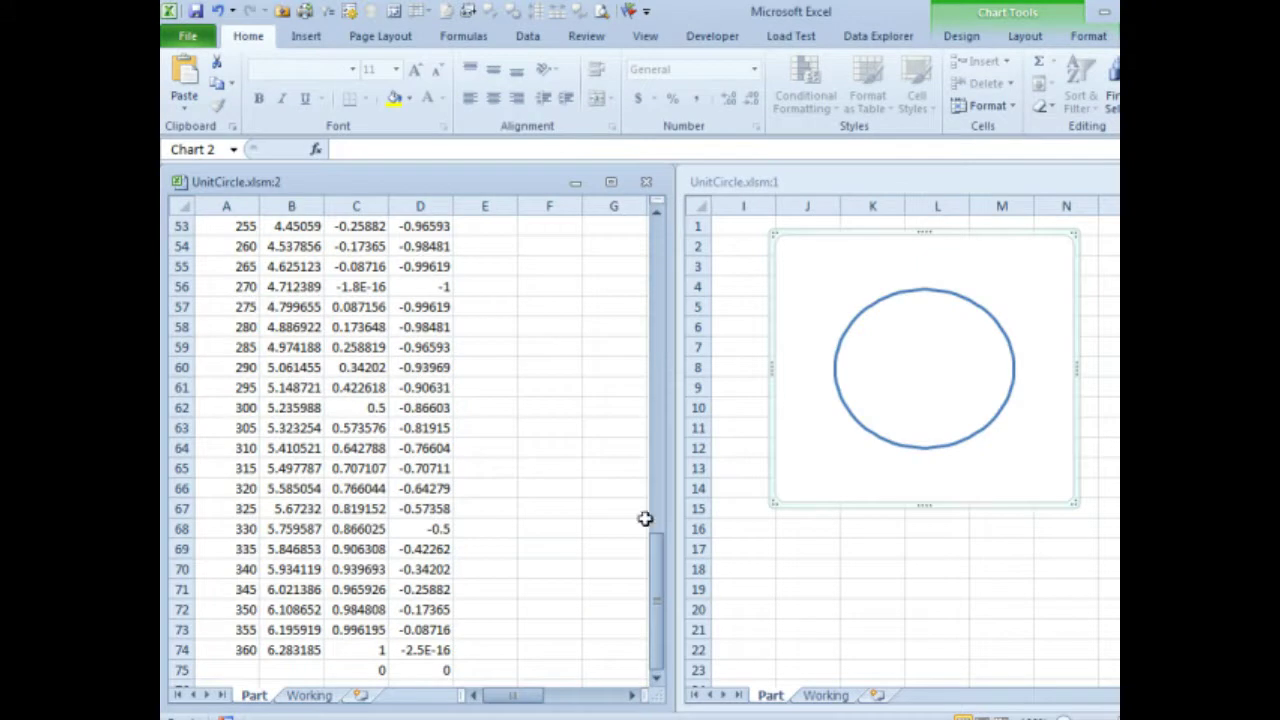
pyautogui.moveTo(658, 562); pyautogui.dragTo(655, 240)
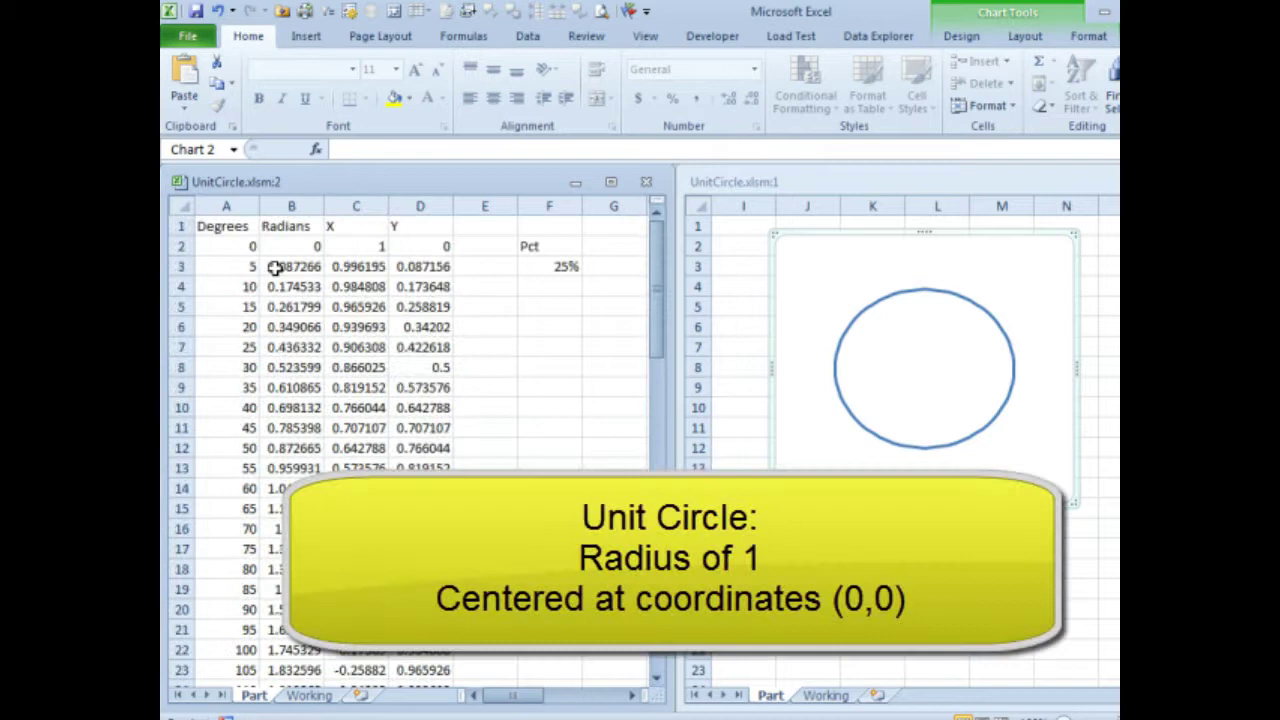
pyautogui.click(243, 247)
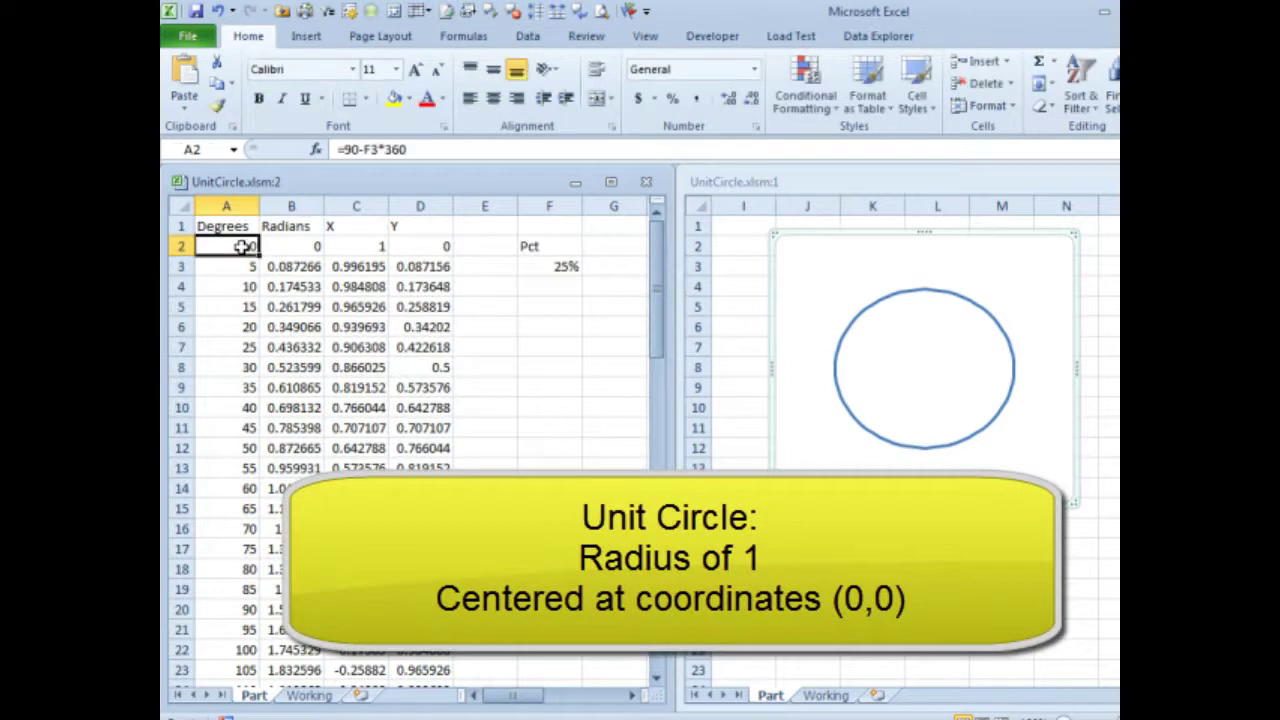
pyautogui.press('Down')
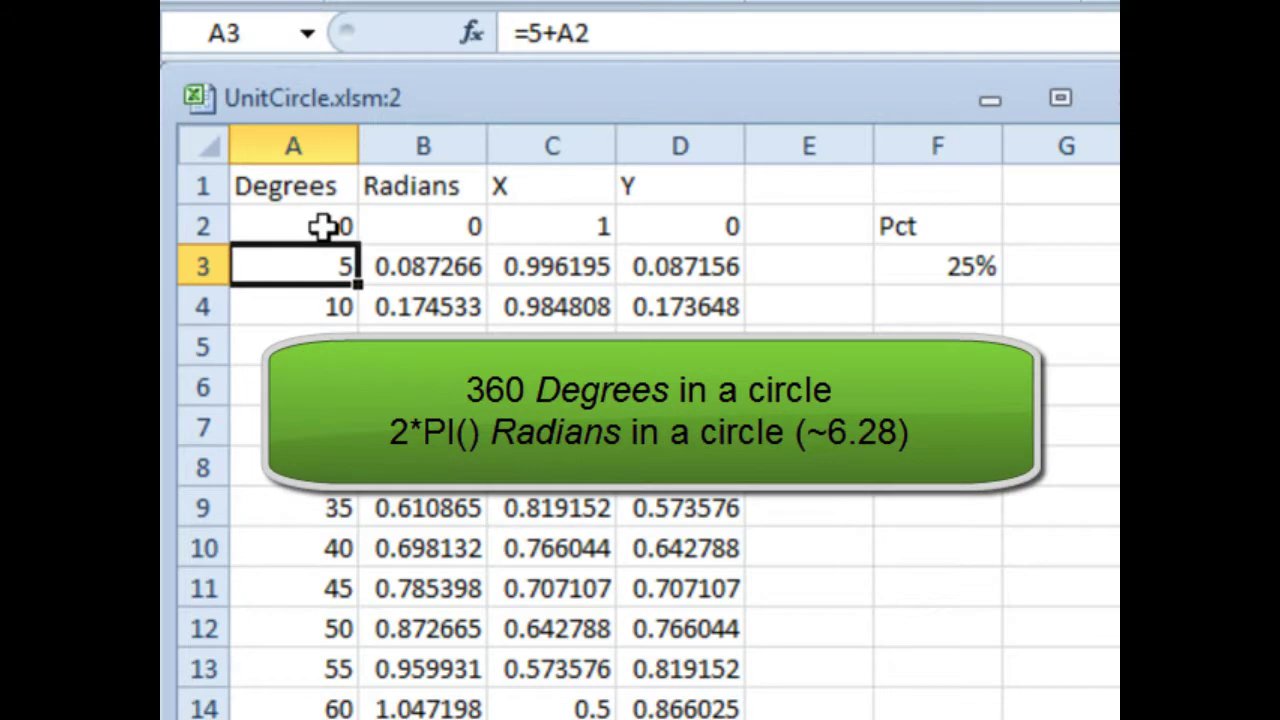
pyautogui.press('Right')
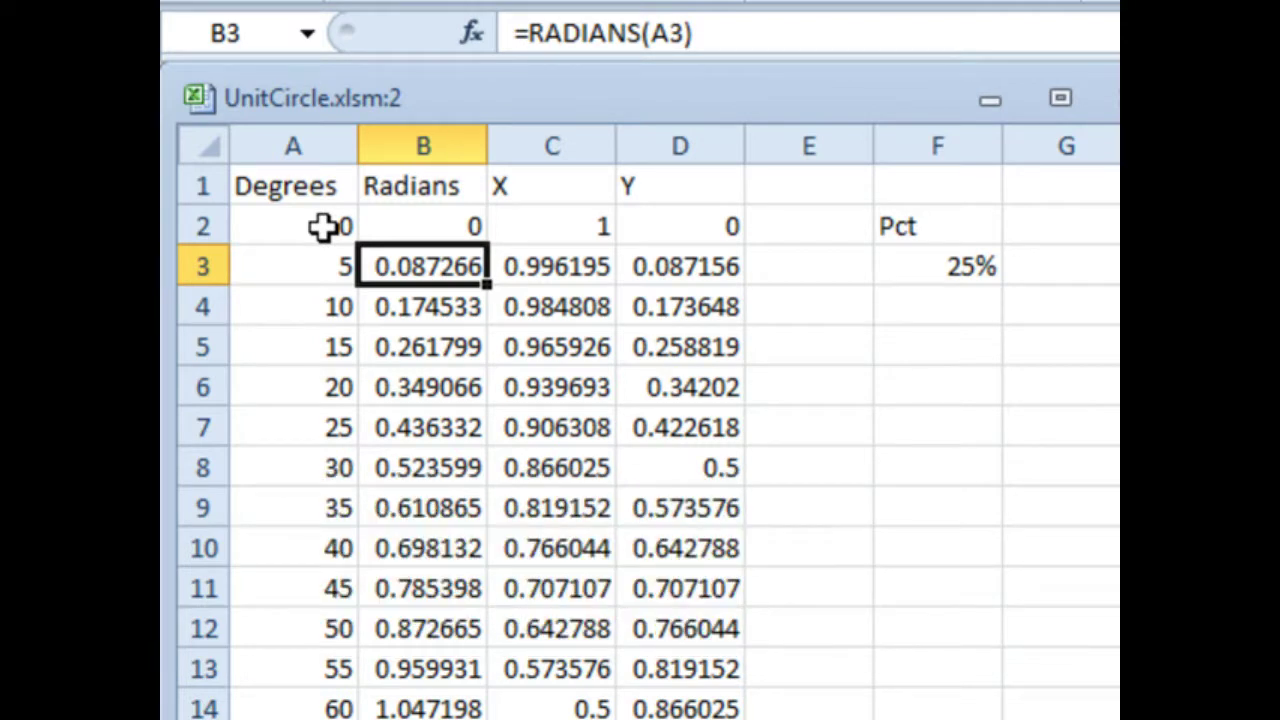
pyautogui.press('Right')
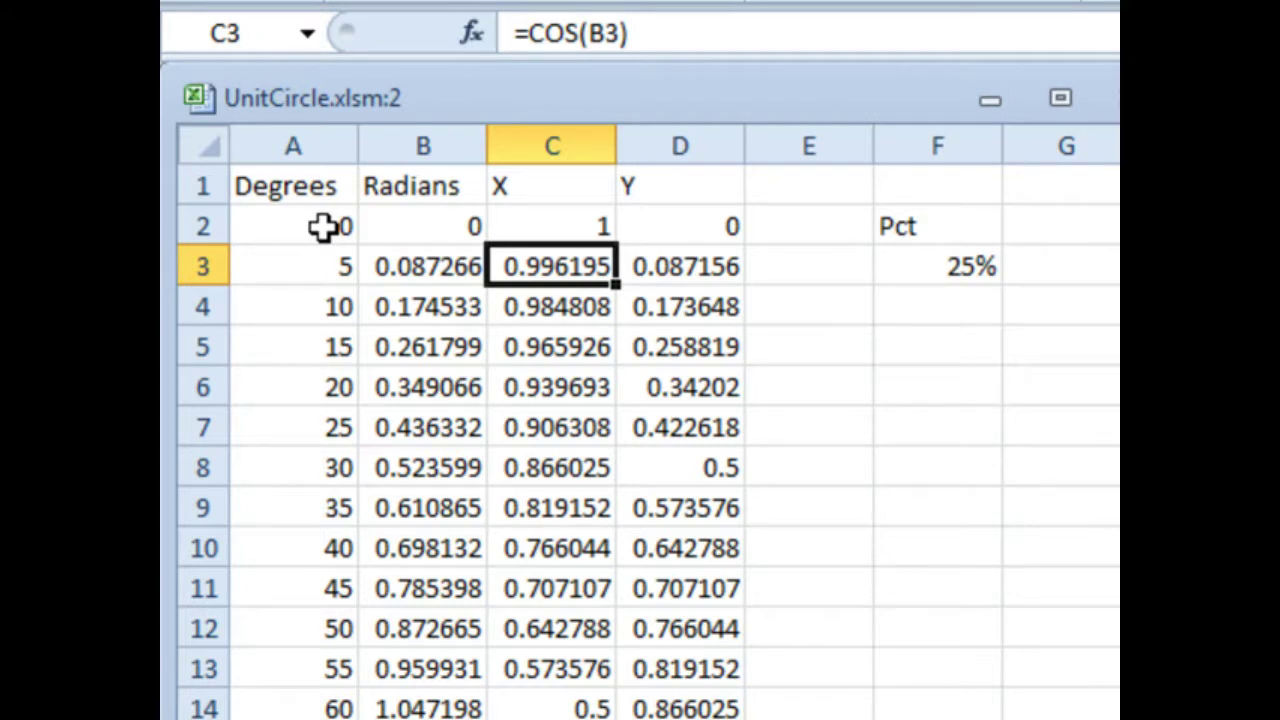
pyautogui.press('Right')
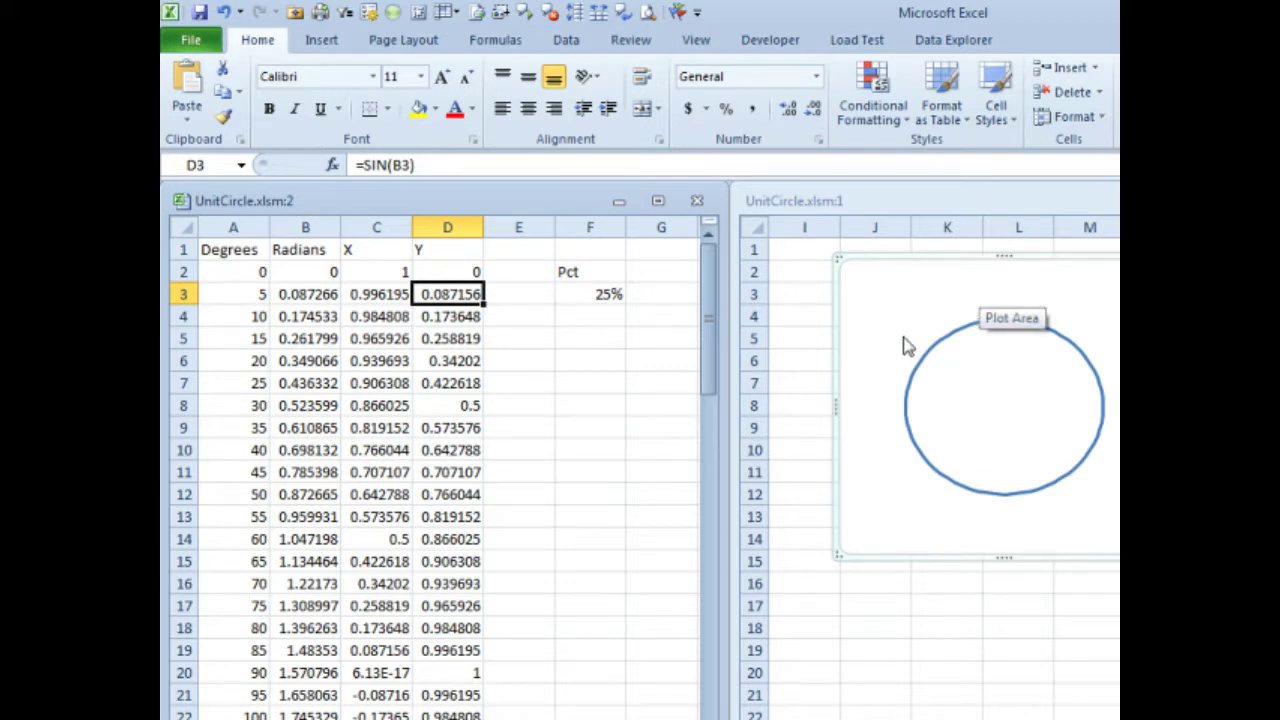
# Select the X and Y columns C1:D74 and insert a Scatter with Smooth Lines chart
pyautogui.click(398, 251)
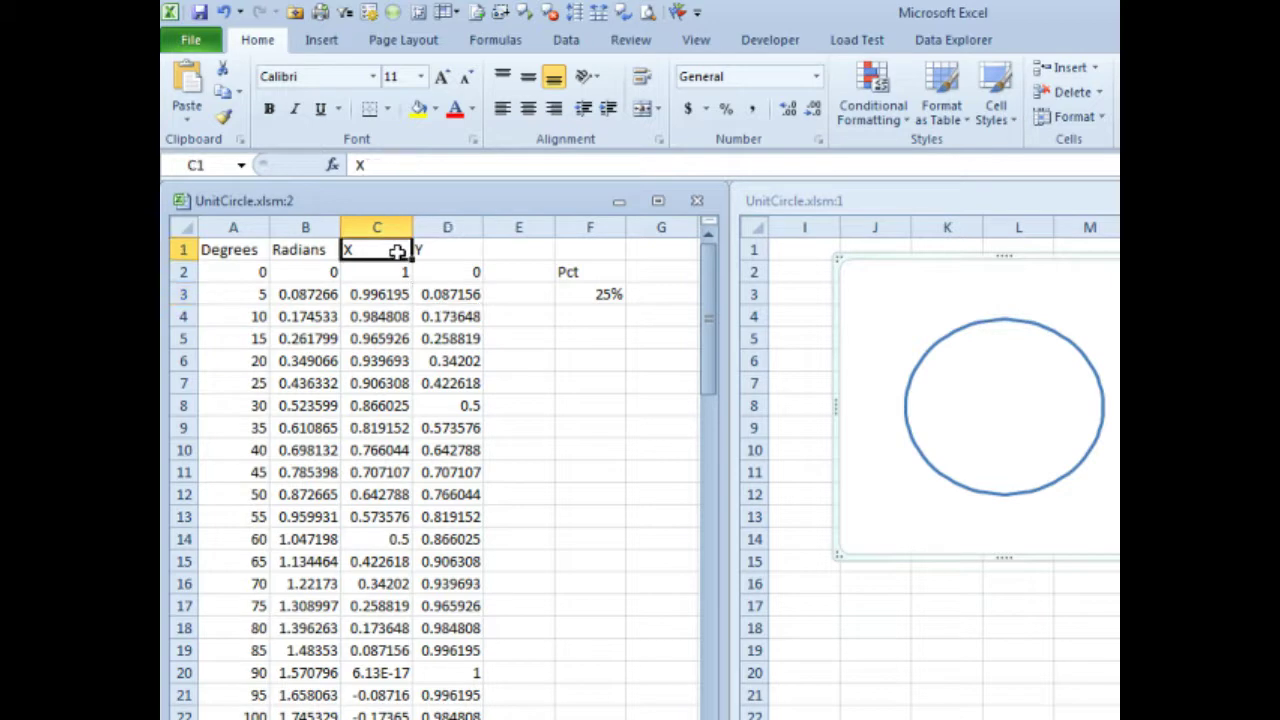
pyautogui.hotkey('shift', 'Right')
pyautogui.hotkey('ctrl', 'shift', 'Down')
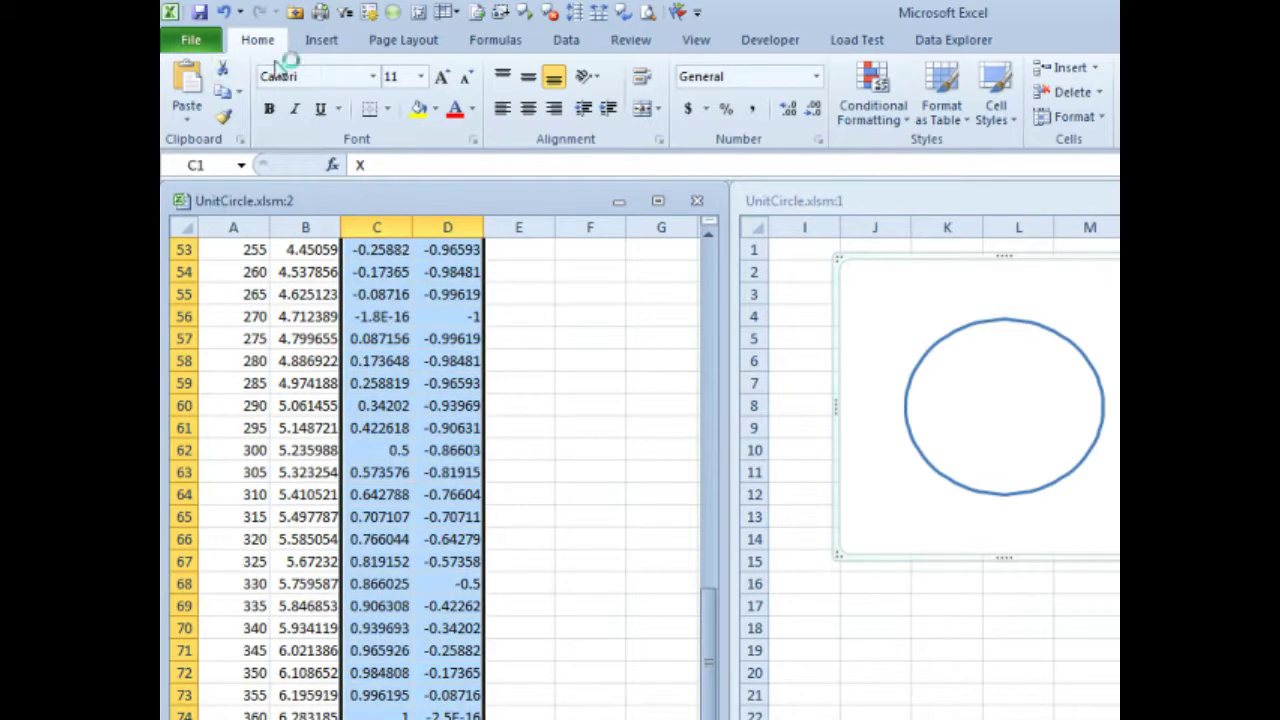
pyautogui.click(321, 40)
pyautogui.click(640, 92)
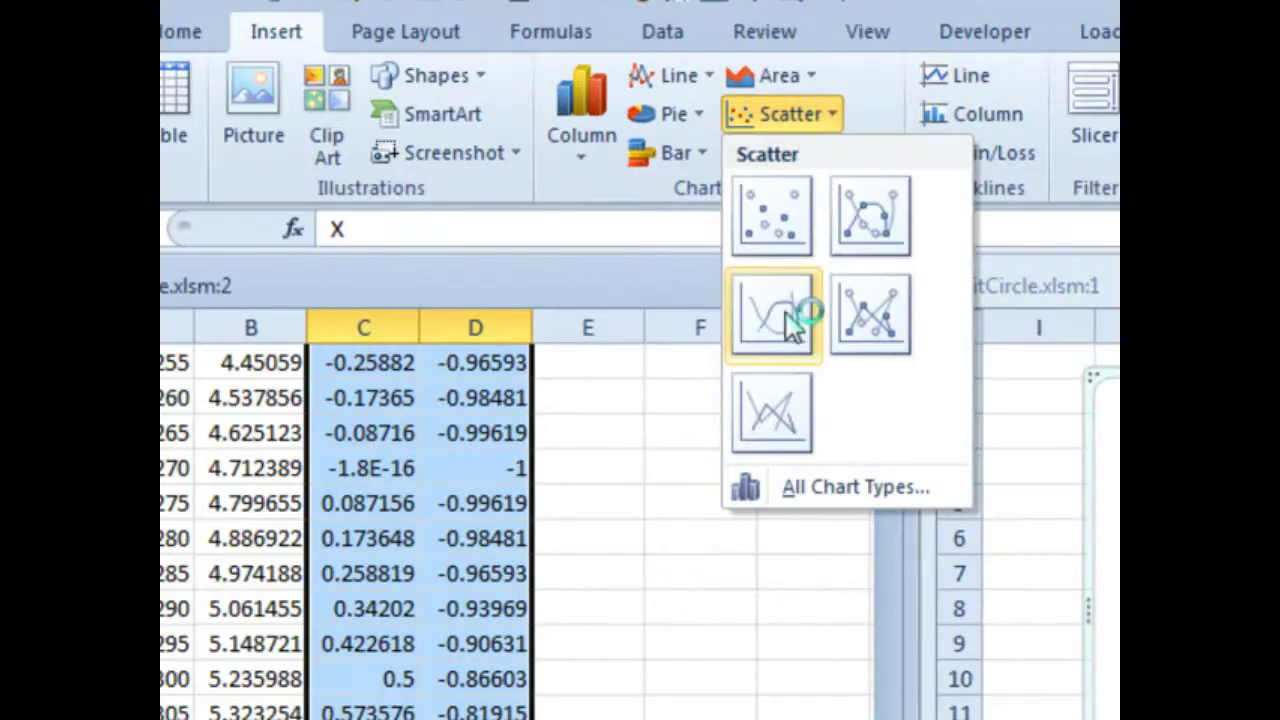
pyautogui.click(782, 410)
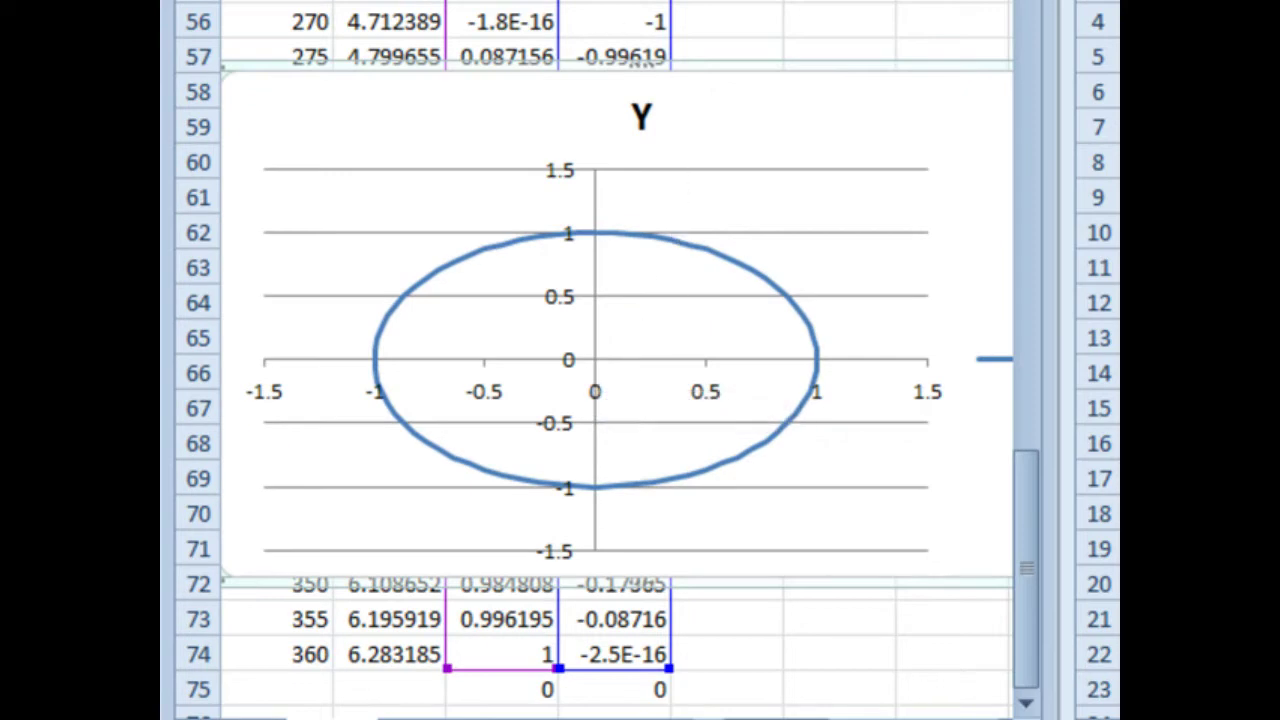
# Extend the chart's data range to include row 75's origin point, and delete the extra chart
pyautogui.moveTo(668, 668); pyautogui.dragTo(662, 682)
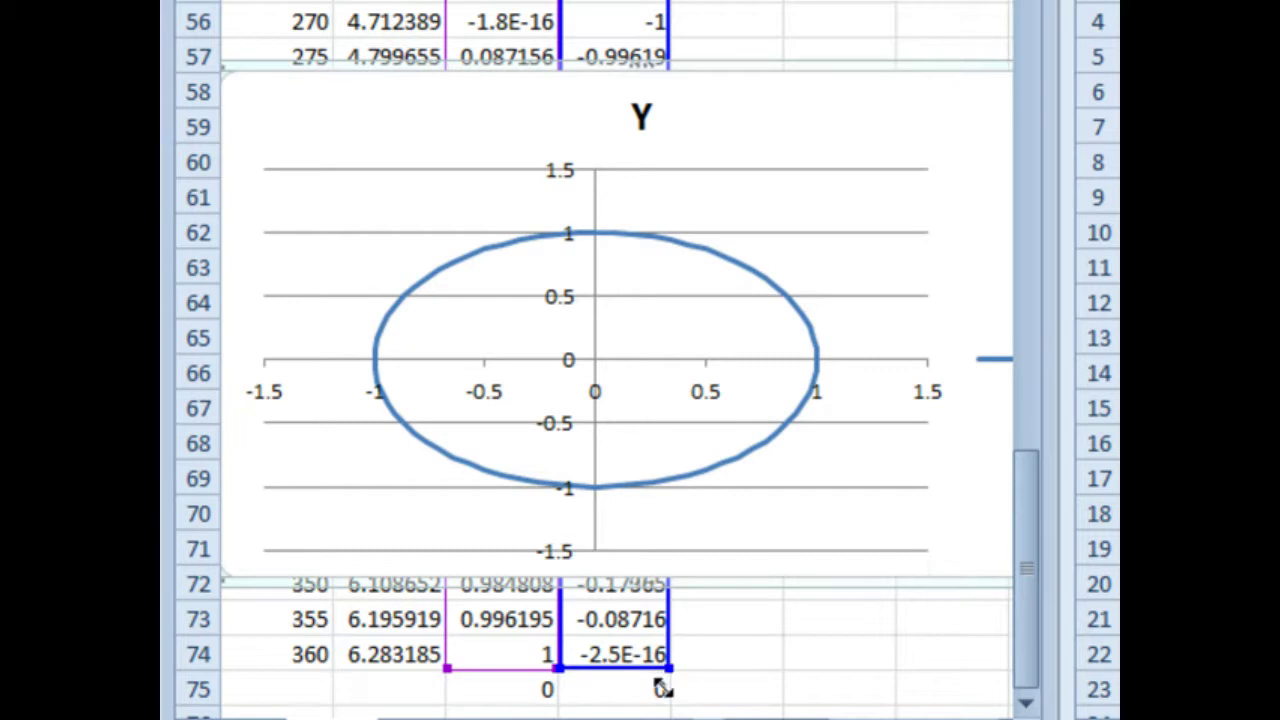
pyautogui.moveTo(668, 668); pyautogui.dragTo(664, 688)
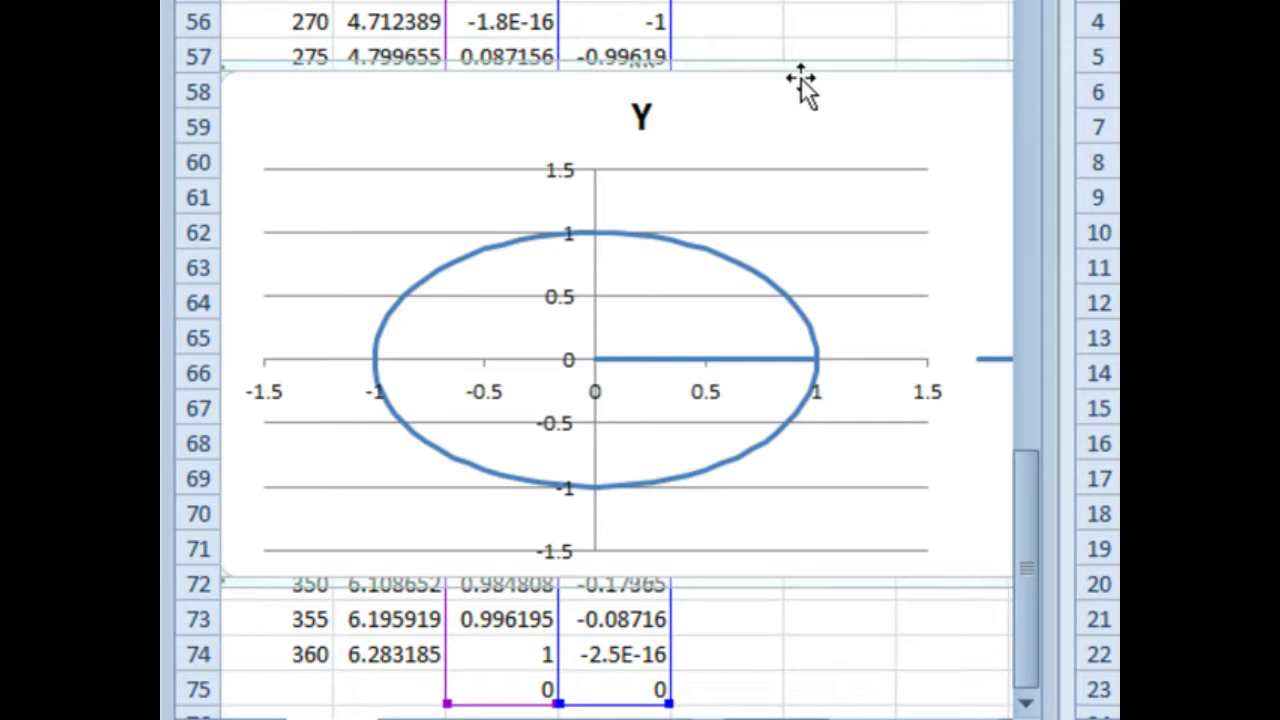
pyautogui.press('Delete')
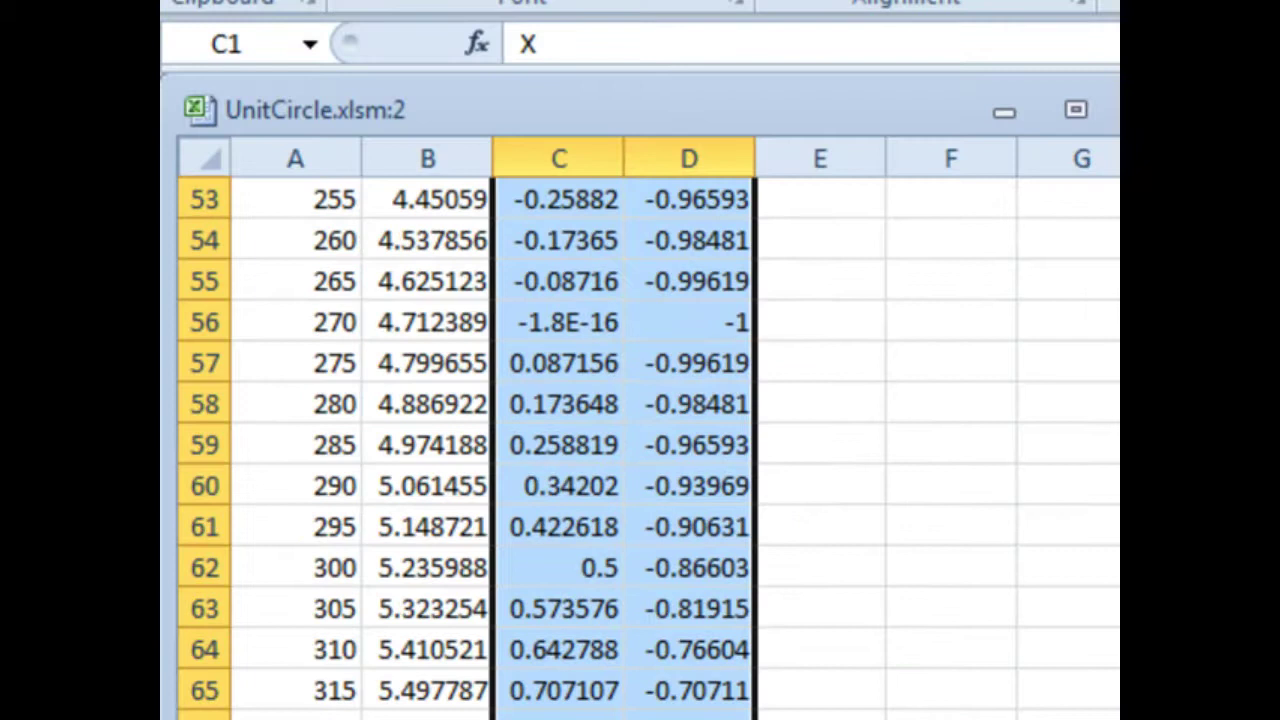
# Check the starting-angle formula in cell A2
pyautogui.scroll(8, 640, 440)
pyautogui.scroll(6, 640, 440)
pyautogui.scroll(4, 640, 440)
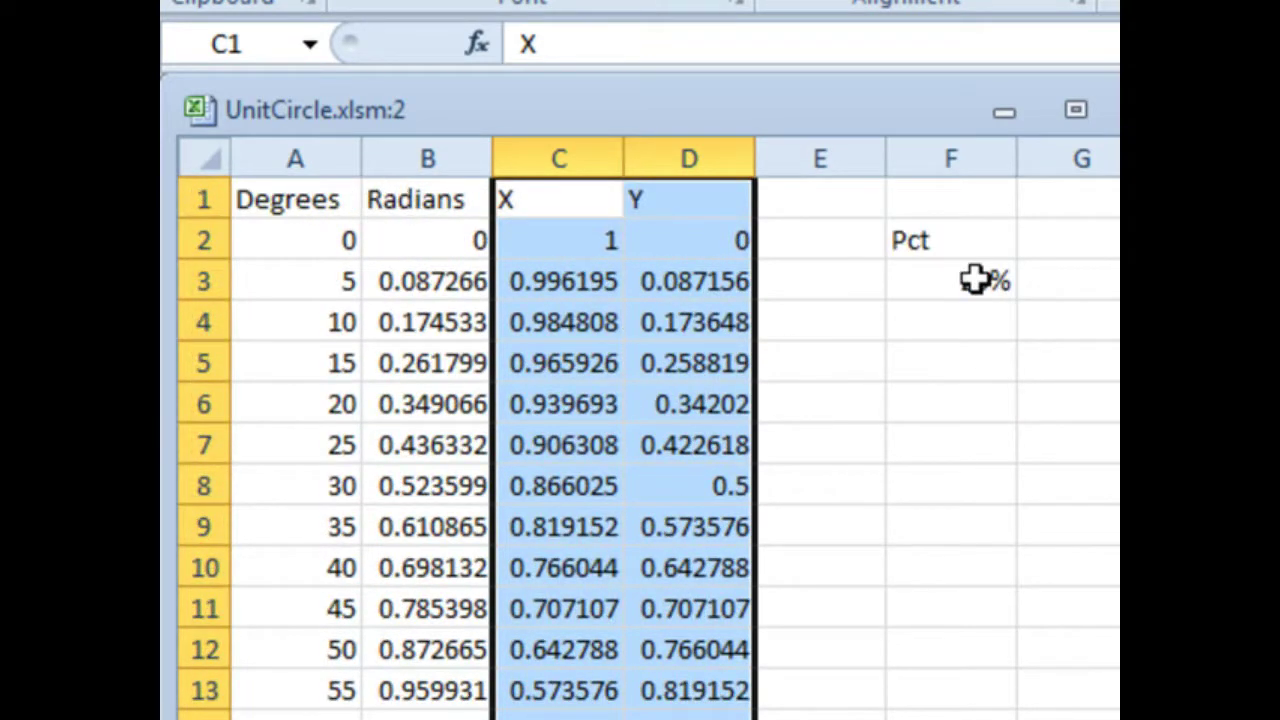
pyautogui.click(317, 243)
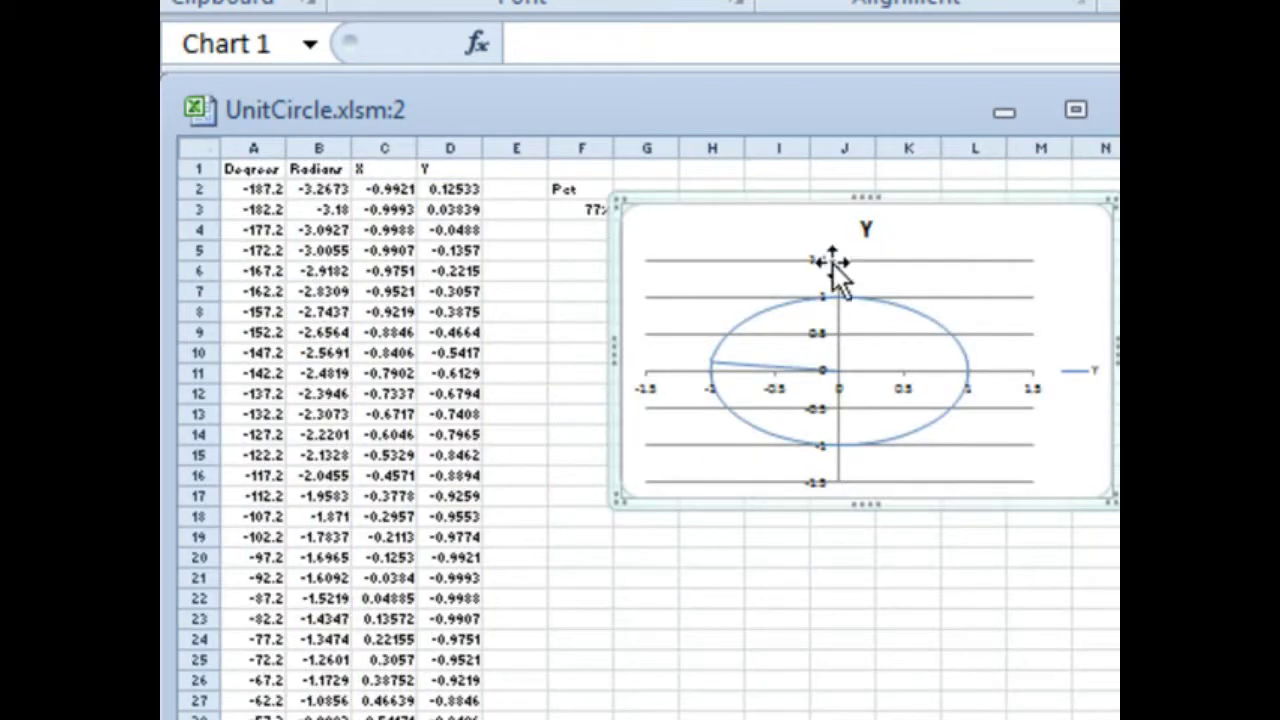
# Maximize the workbook window, resize the dial chart, and delete its legend and Y title
pyautogui.click(1076, 110)
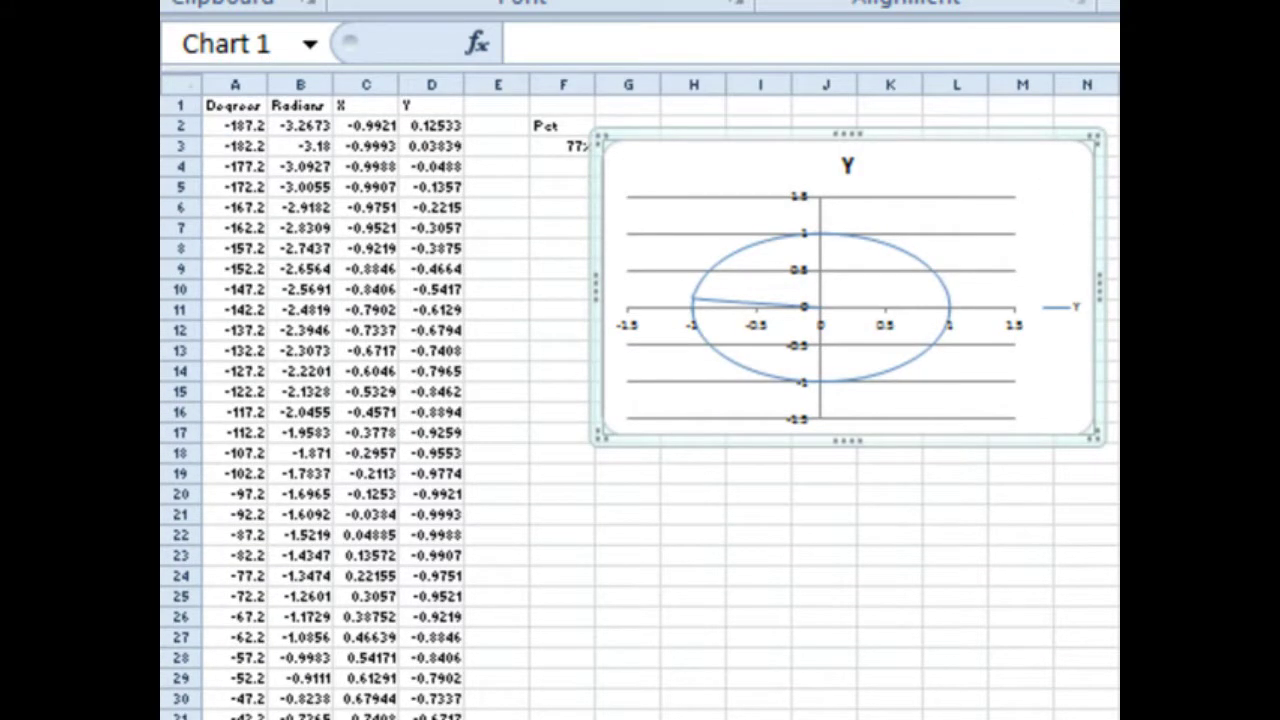
pyautogui.scroll(1, 640, 400)
pyautogui.scroll(3, 640, 400)
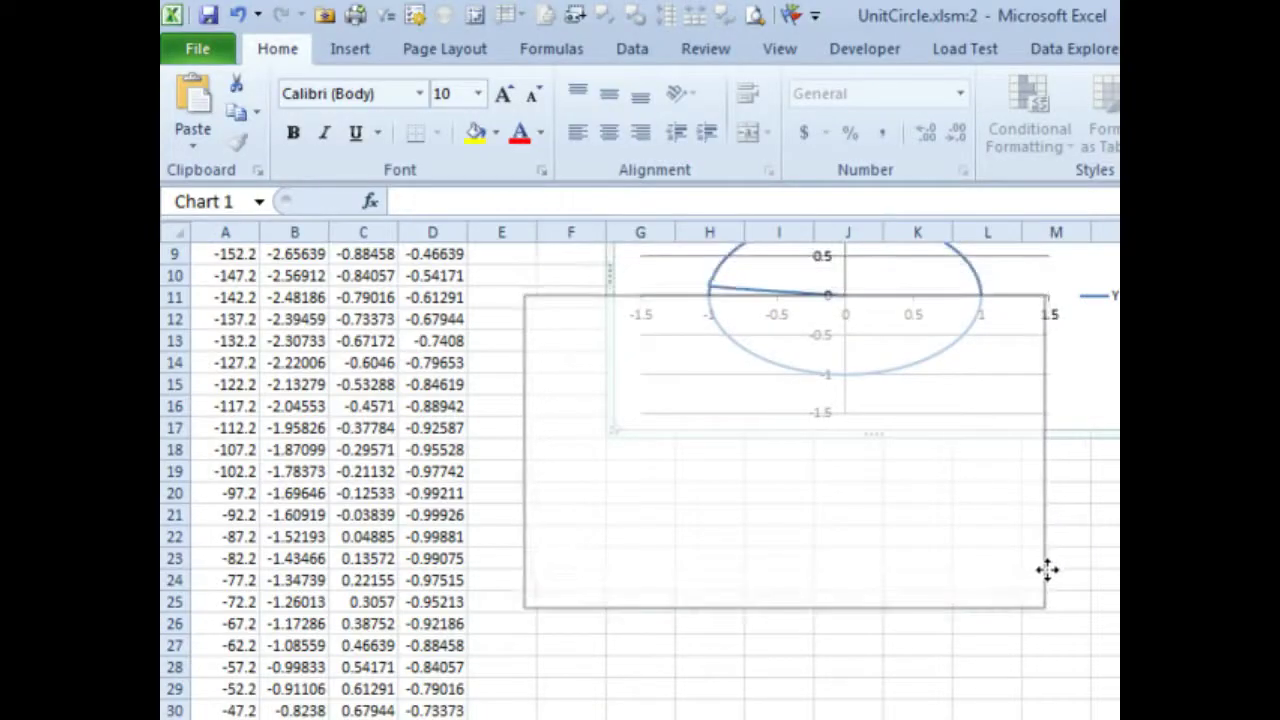
pyautogui.moveTo(1057, 520); pyautogui.dragTo(1045, 608)
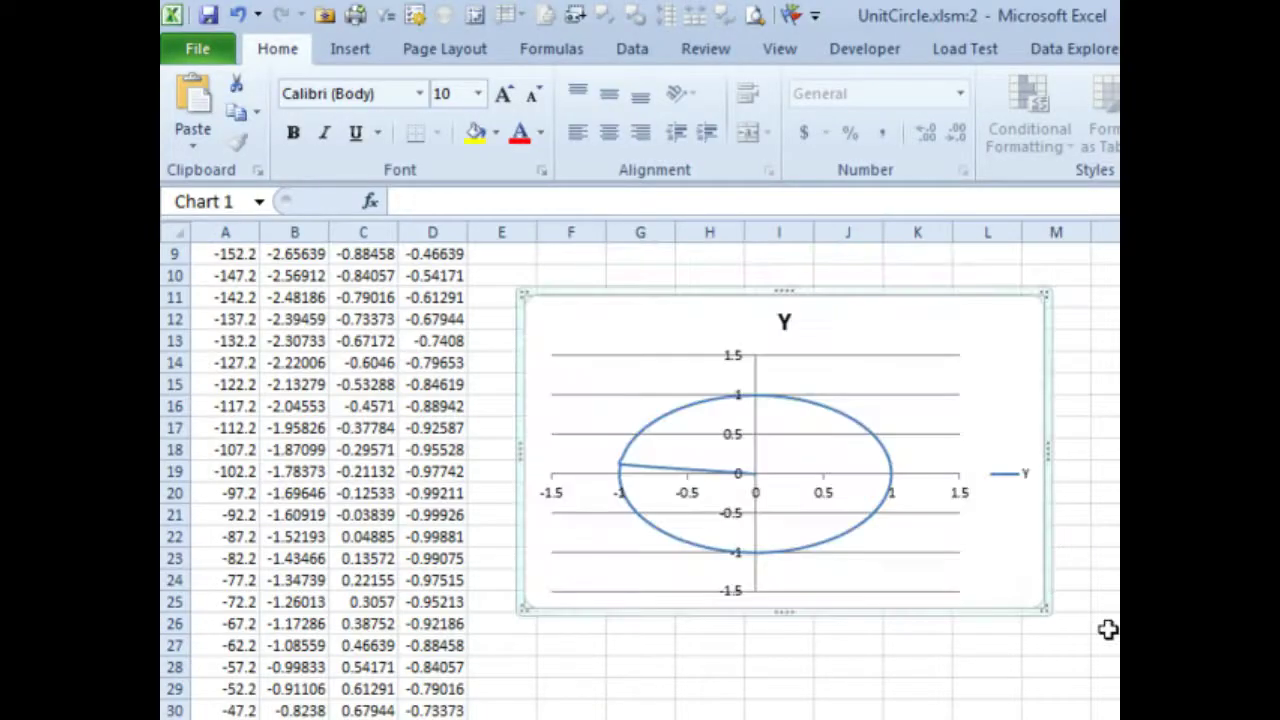
pyautogui.click(1008, 478)
pyautogui.press('Delete')
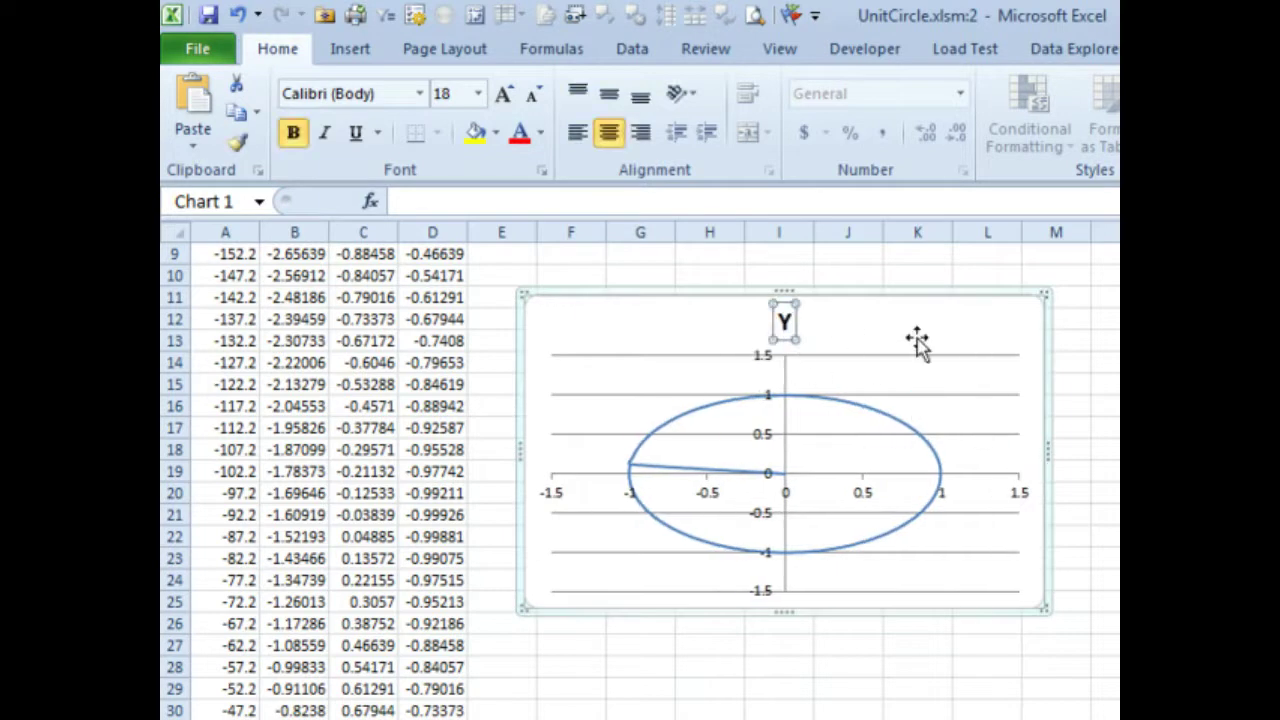
pyautogui.press('Delete')
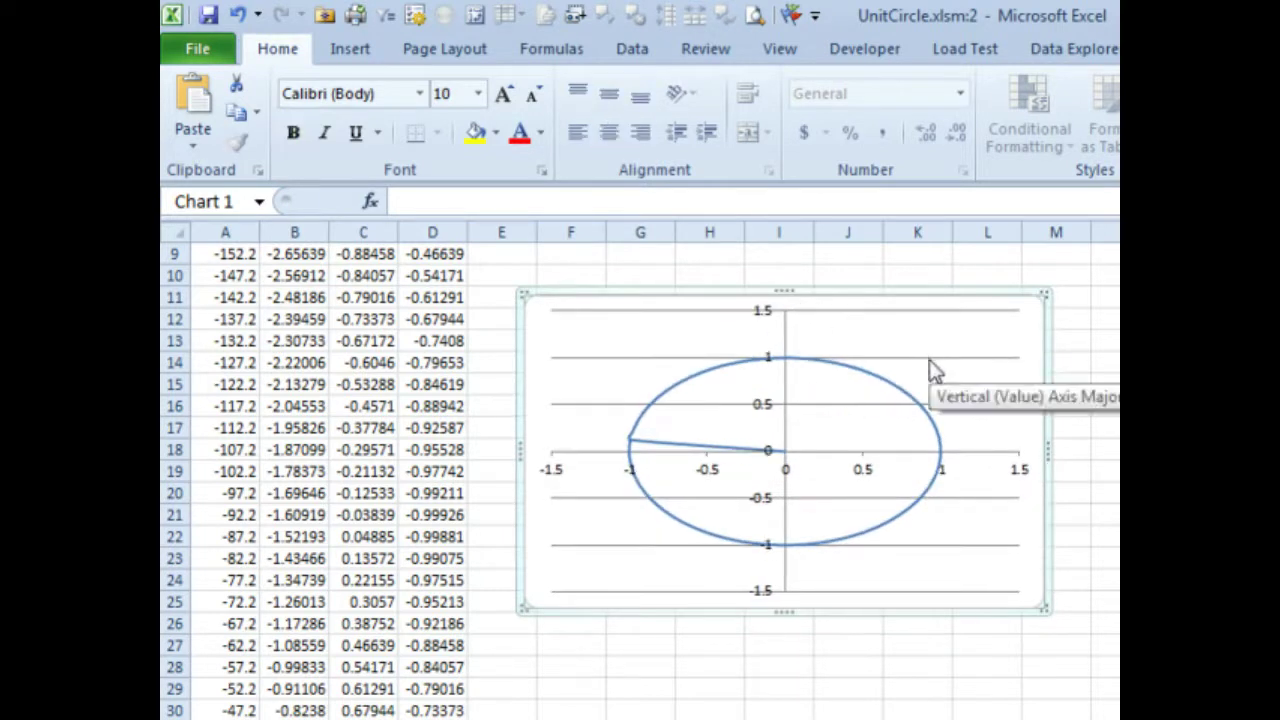
# Delete the horizontal gridlines and both axes, then stretch the chart taller so the circle looks round
pyautogui.click(930, 366)
pyautogui.press('Delete')
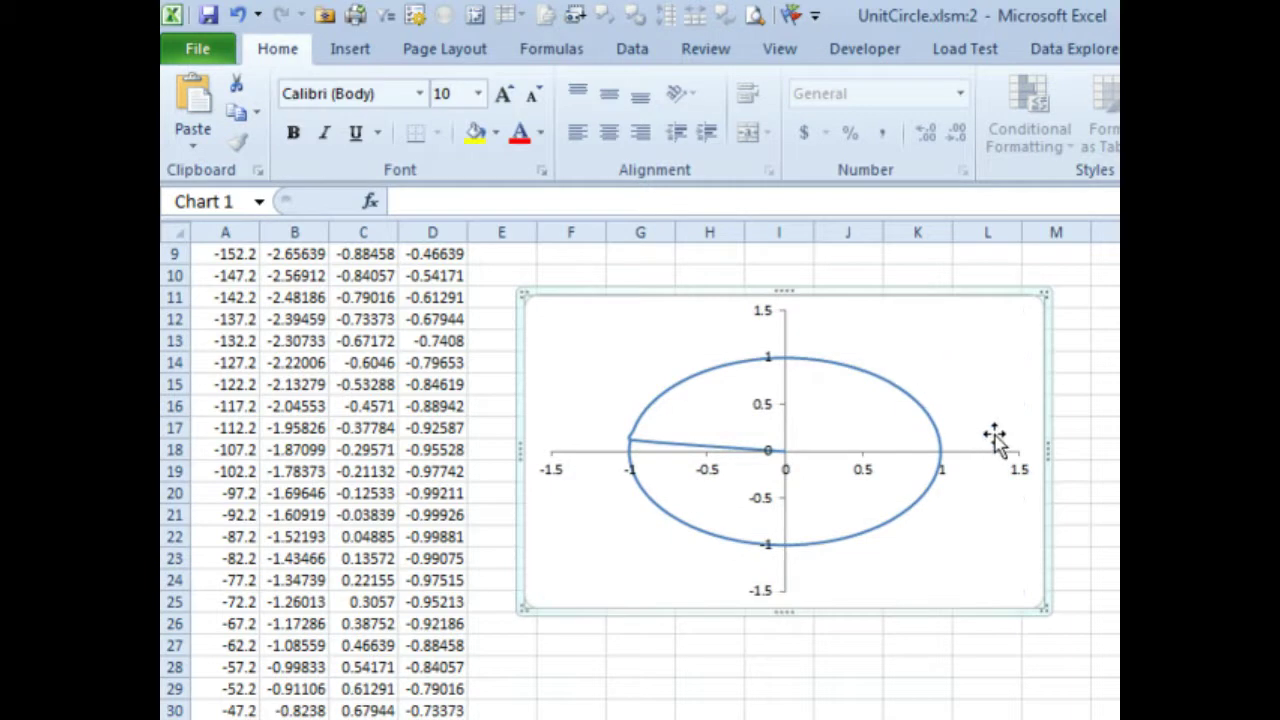
pyautogui.click(987, 458)
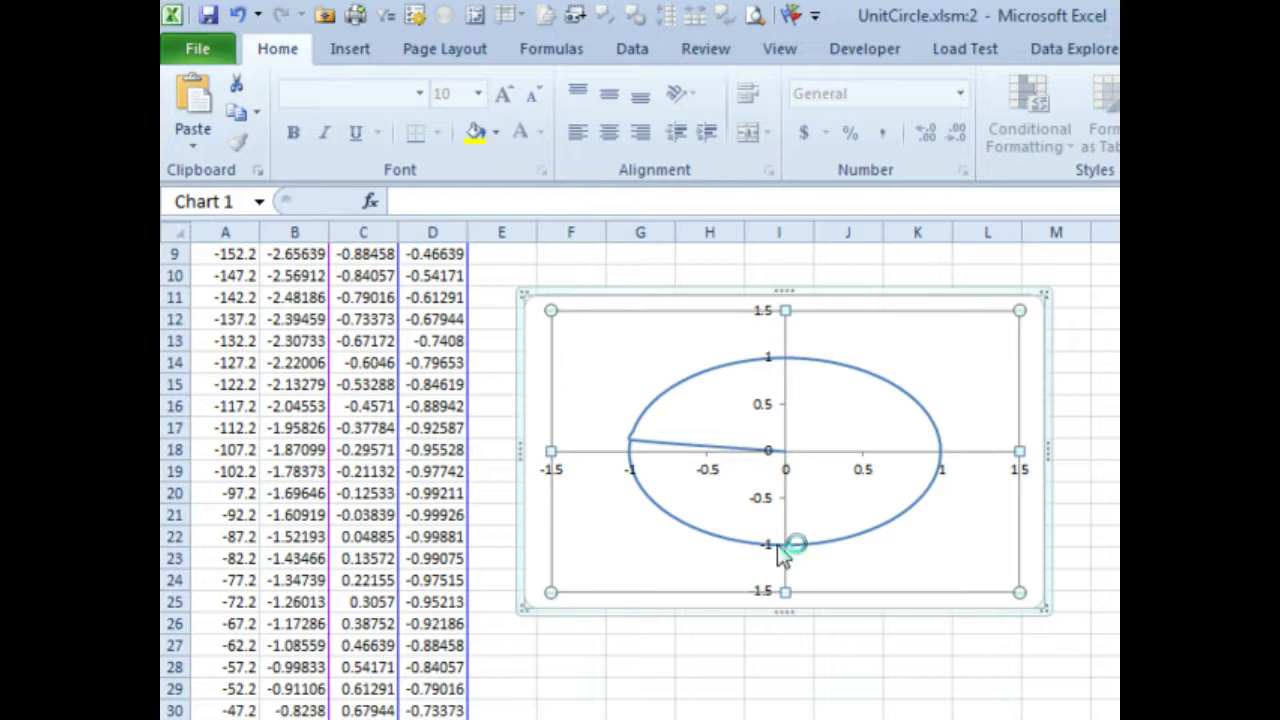
pyautogui.click(765, 505)
pyautogui.press('Delete')
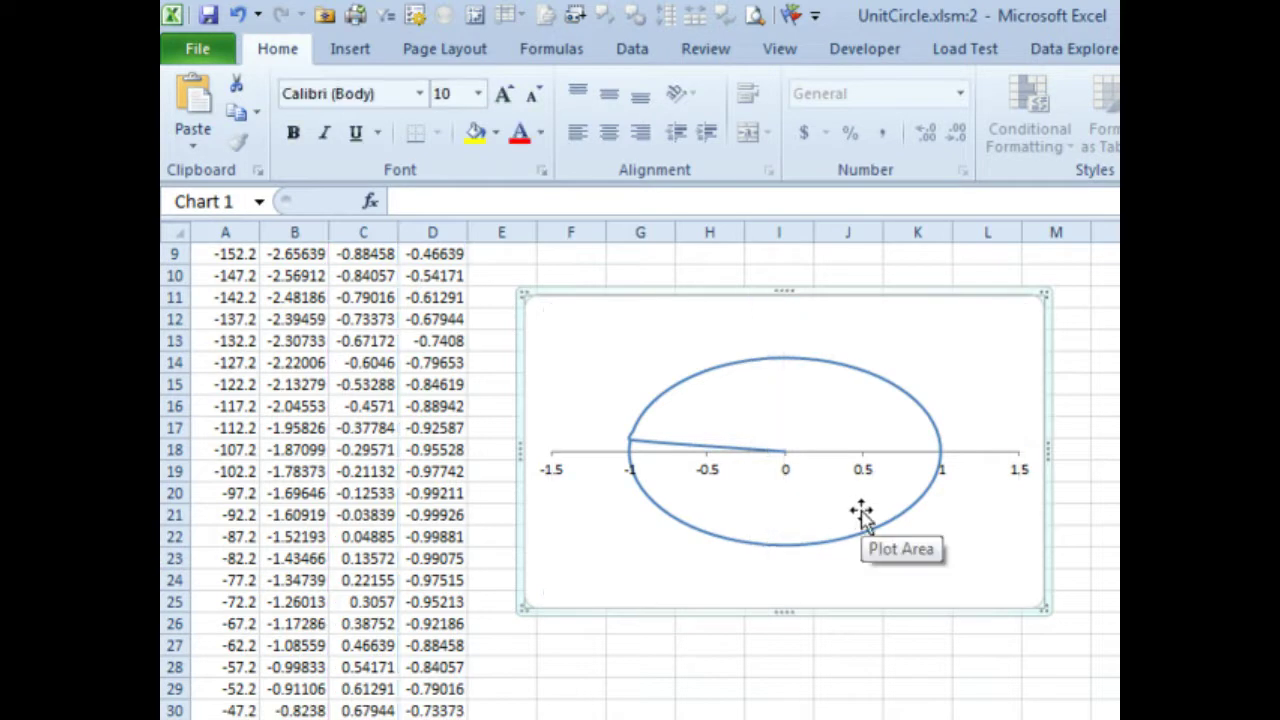
pyautogui.click(870, 483)
pyautogui.press('Delete')
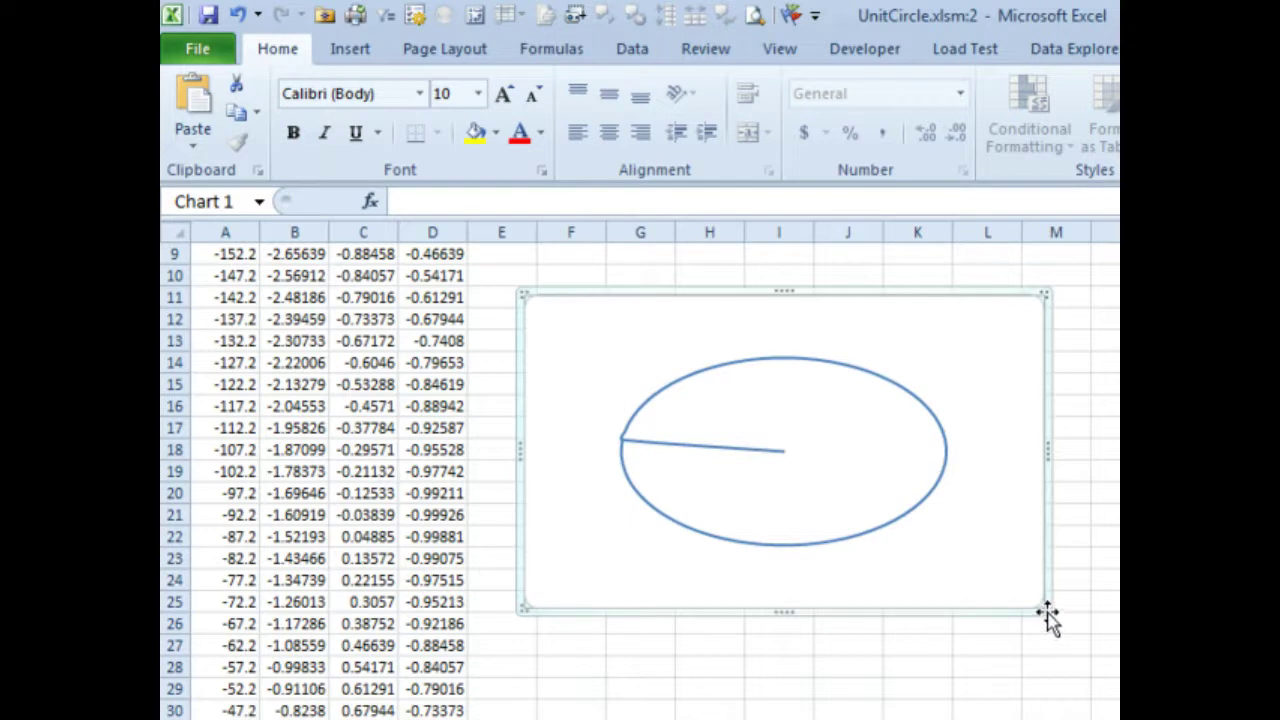
pyautogui.moveTo(1047, 614); pyautogui.dragTo(1010, 693)
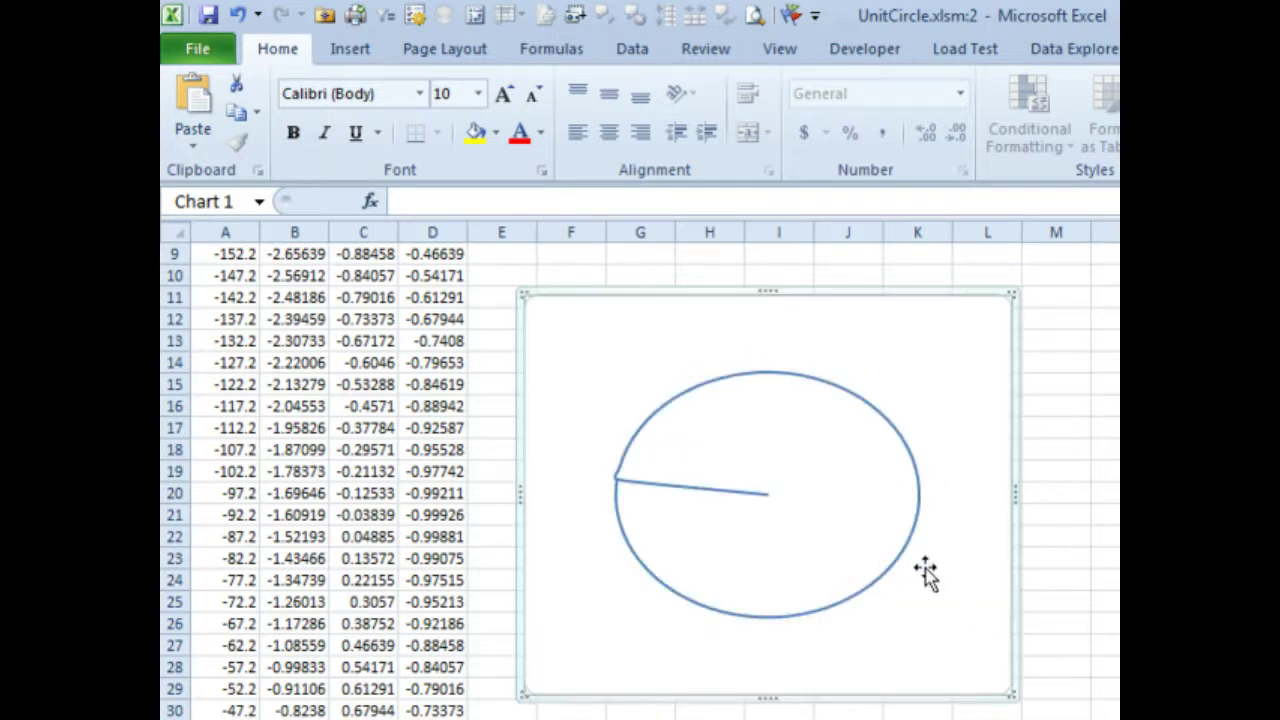
# Switch the circle chart's type to X Y Scatter with Straight Lines
pyautogui.scroll(1, 779, 334)
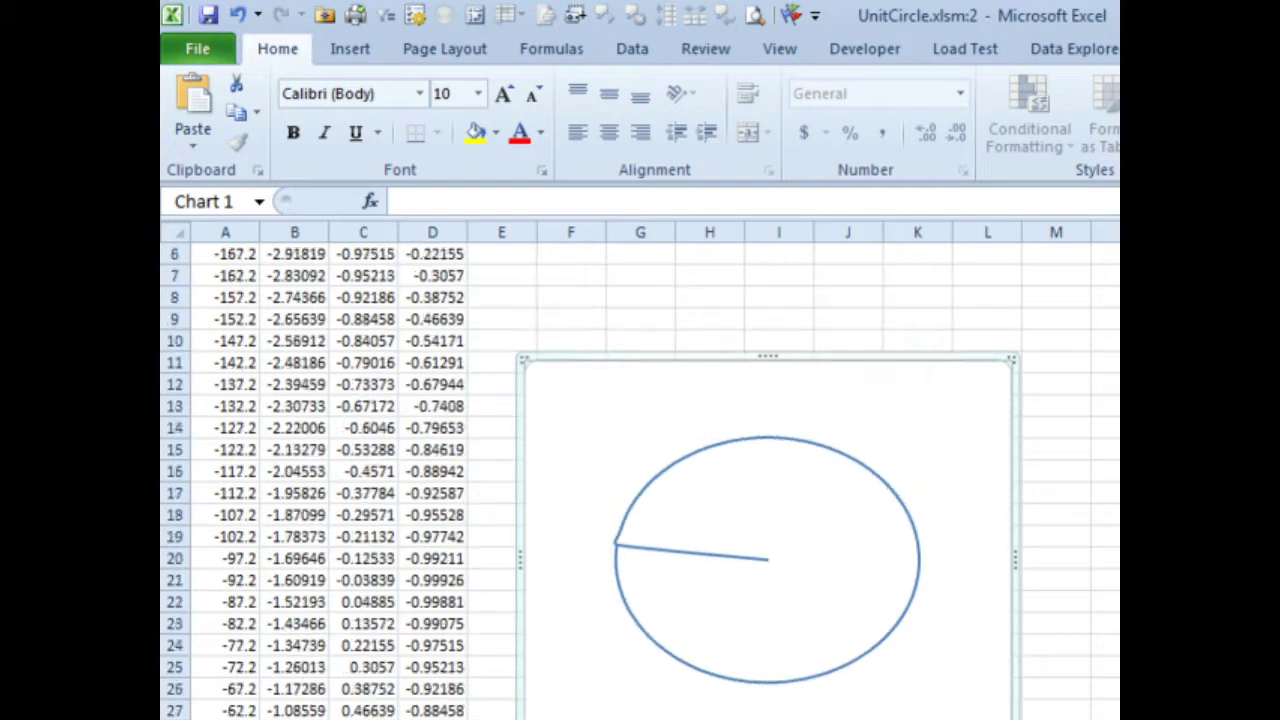
pyautogui.scroll(1, 779, 334)
pyautogui.scroll(1, 779, 334)
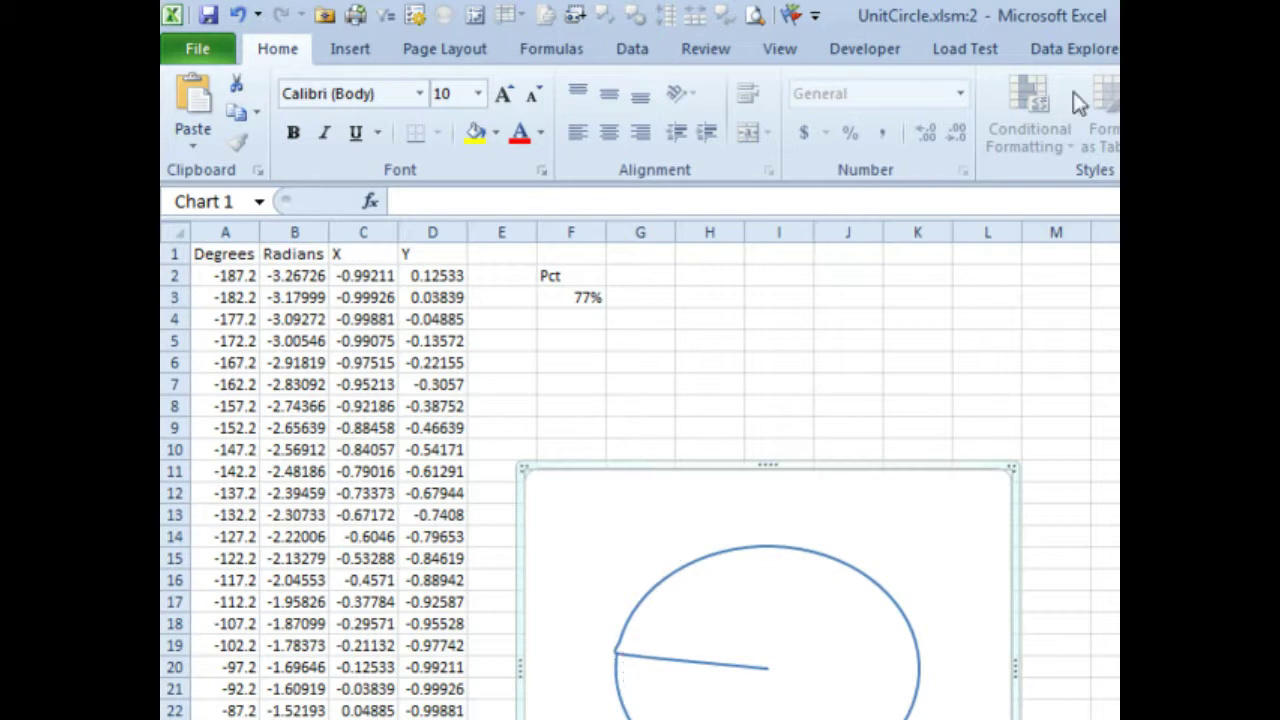
pyautogui.click(204, 112)
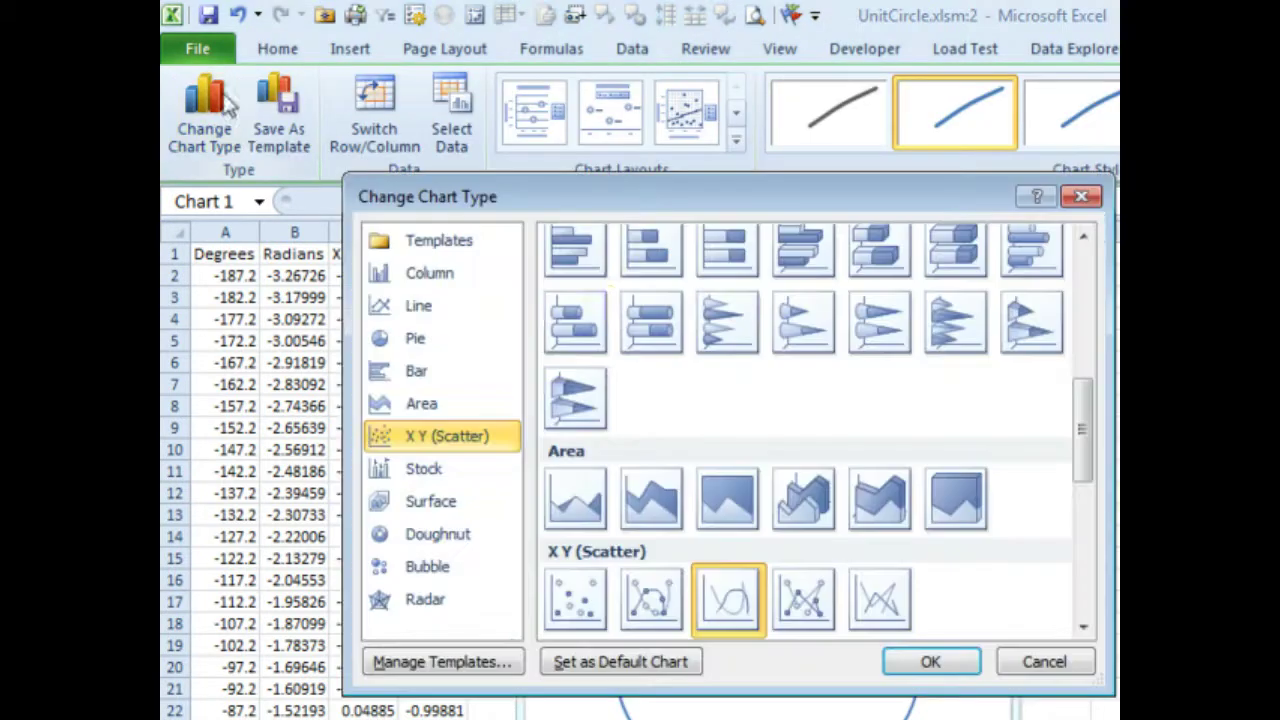
pyautogui.click(878, 600)
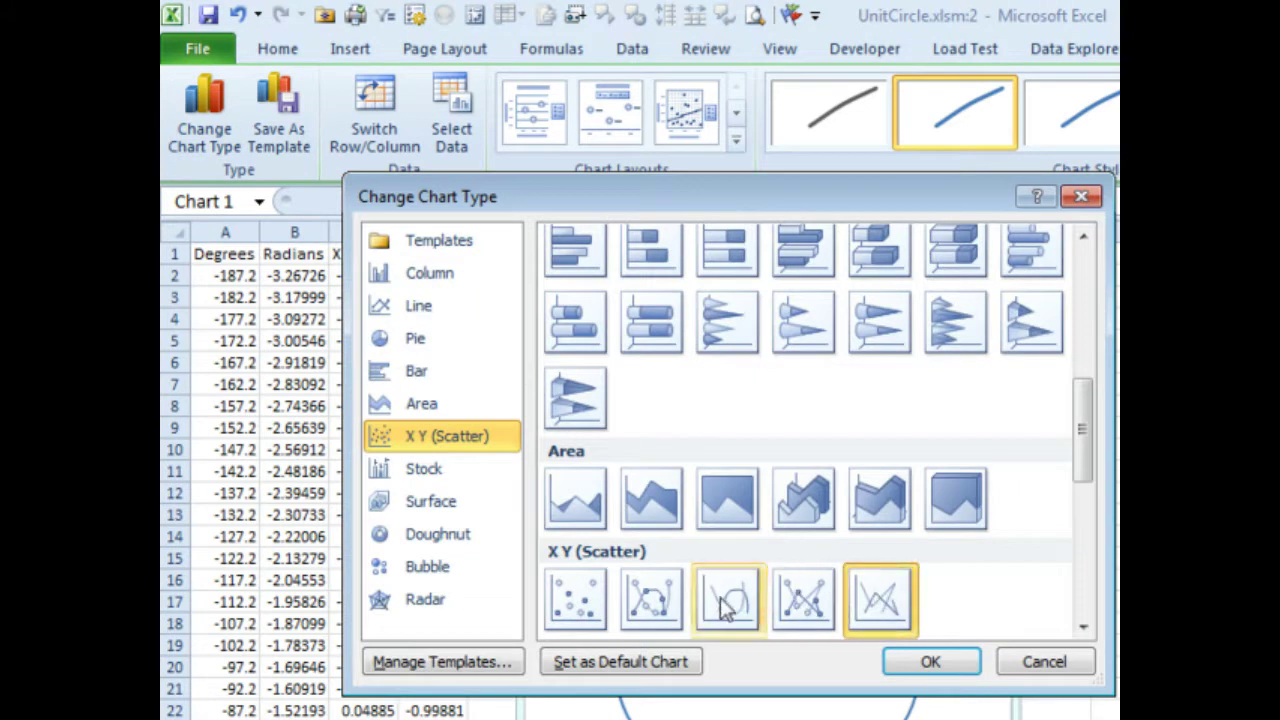
pyautogui.click(925, 661)
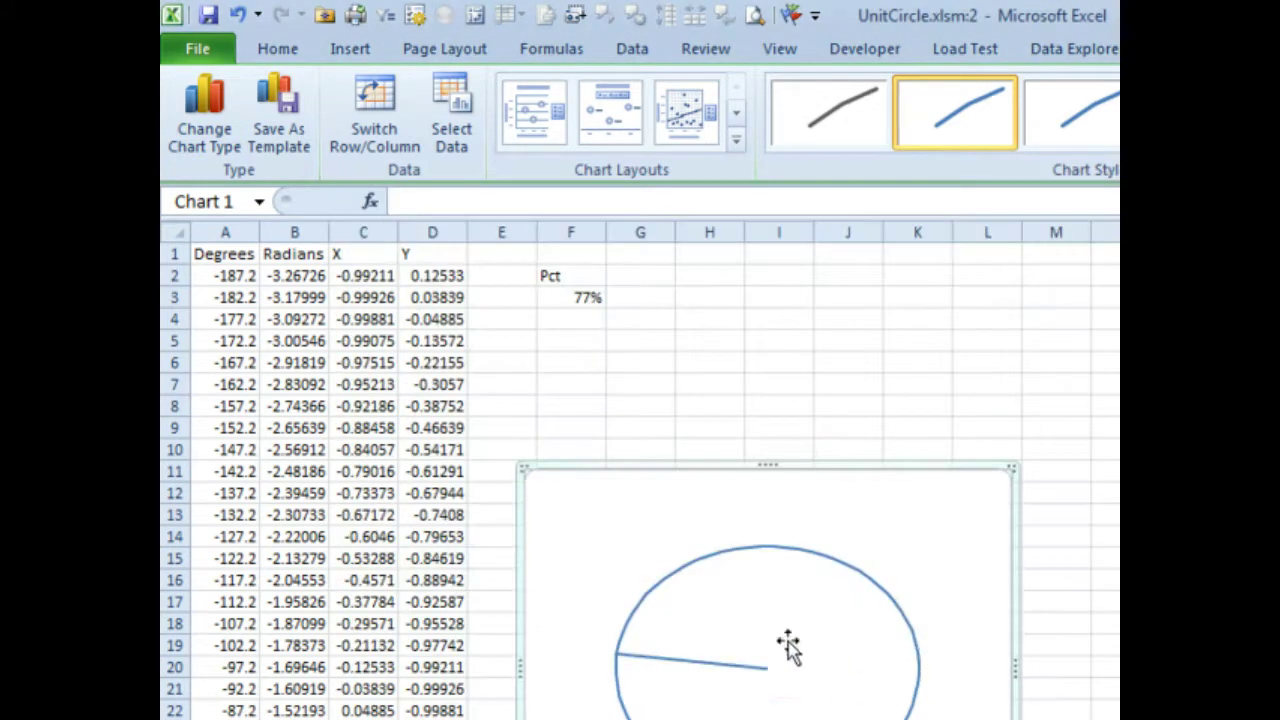
# Enter 50 in Pct cell F3, then change it to 33
pyautogui.click(576, 297)
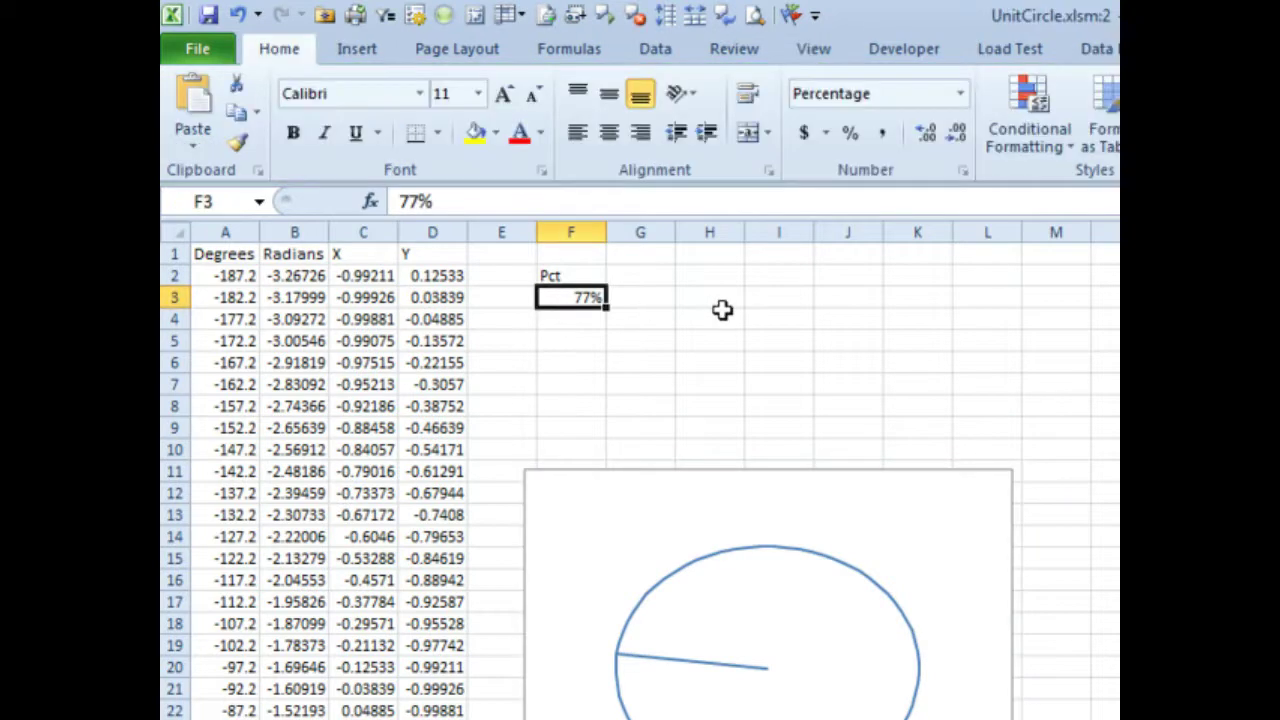
pyautogui.write('50')
pyautogui.press('Return')
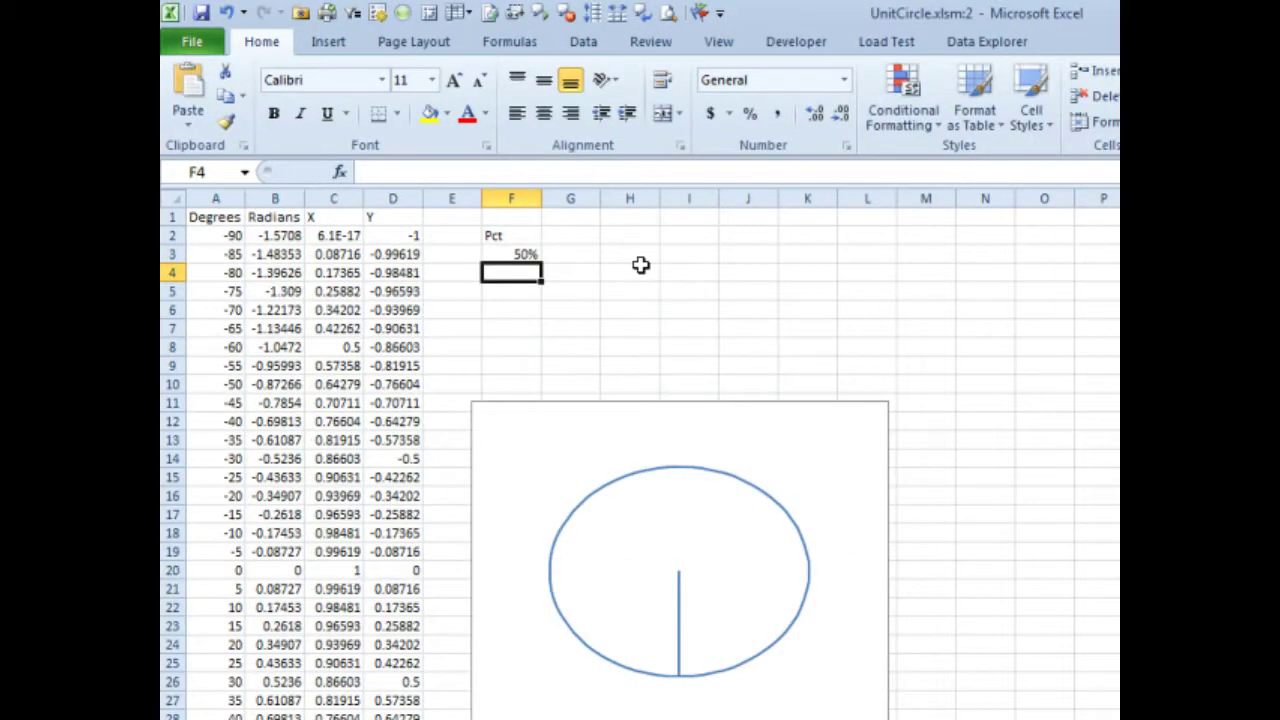
pyautogui.click(510, 254)
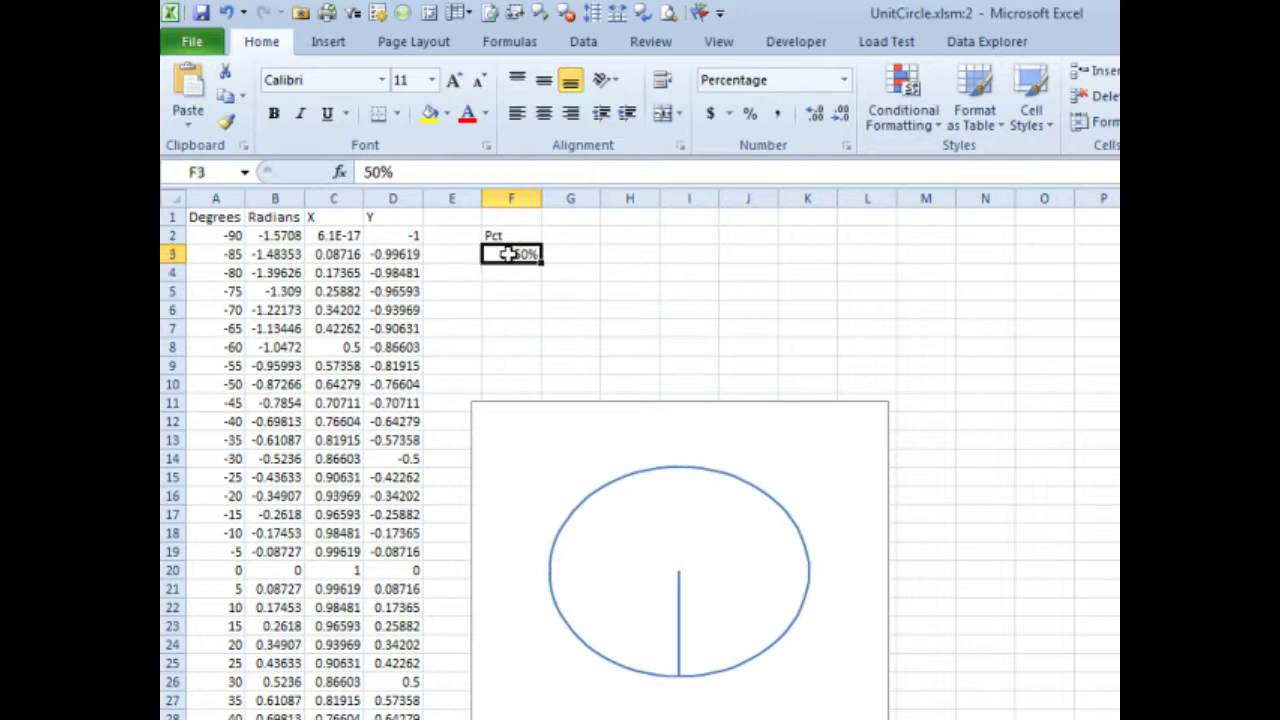
pyautogui.write('33')
pyautogui.press('Return')
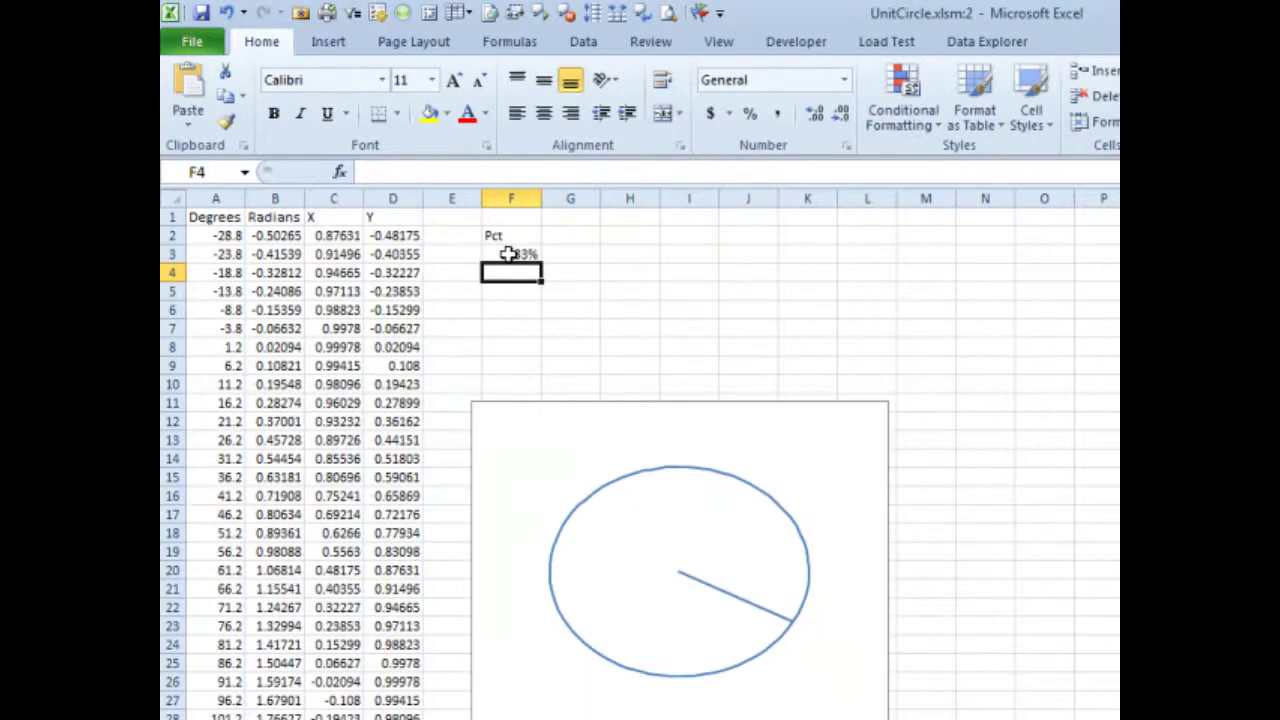
# Shrink the dial chart to a small box and give the circle series a ¼ pt line weight
pyautogui.click(845, 714)
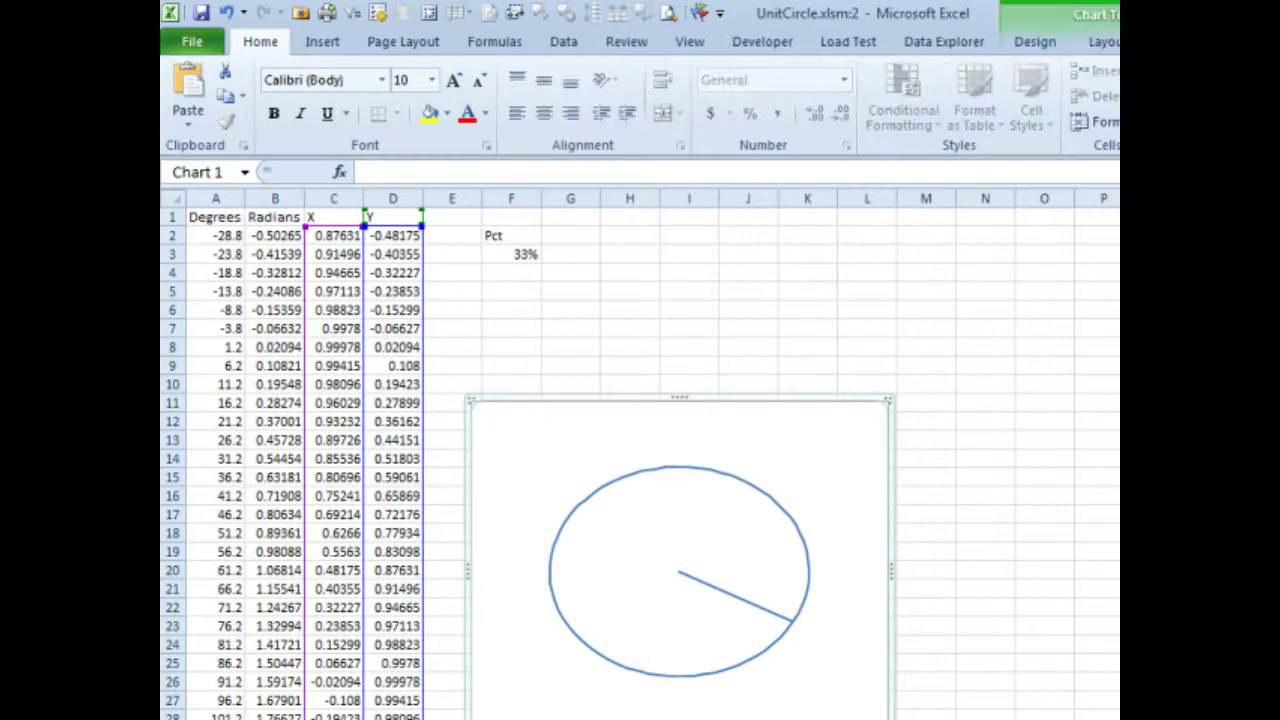
pyautogui.moveTo(845, 714)
pyautogui.mouseDown()
pyautogui.moveTo(757, 677)
pyautogui.moveTo(689, 603)
pyautogui.moveTo(620, 571)
pyautogui.moveTo(620, 522)
pyautogui.mouseUp()
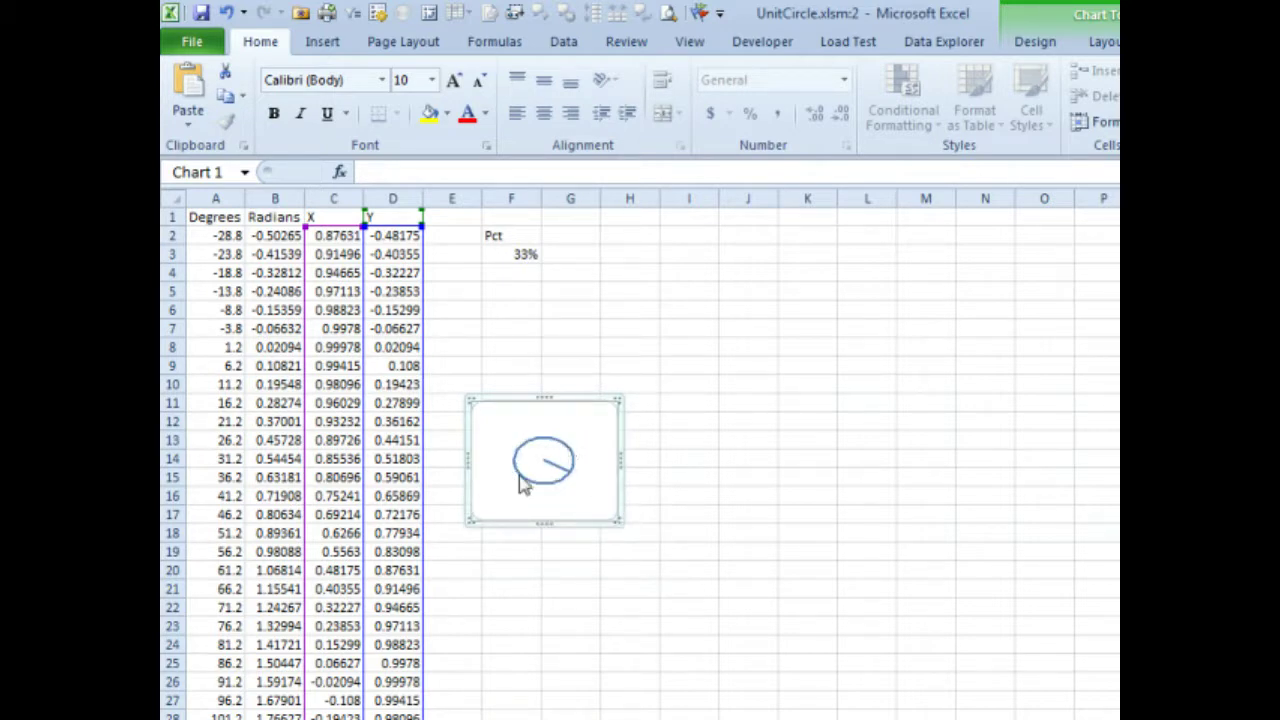
pyautogui.click(520, 478)
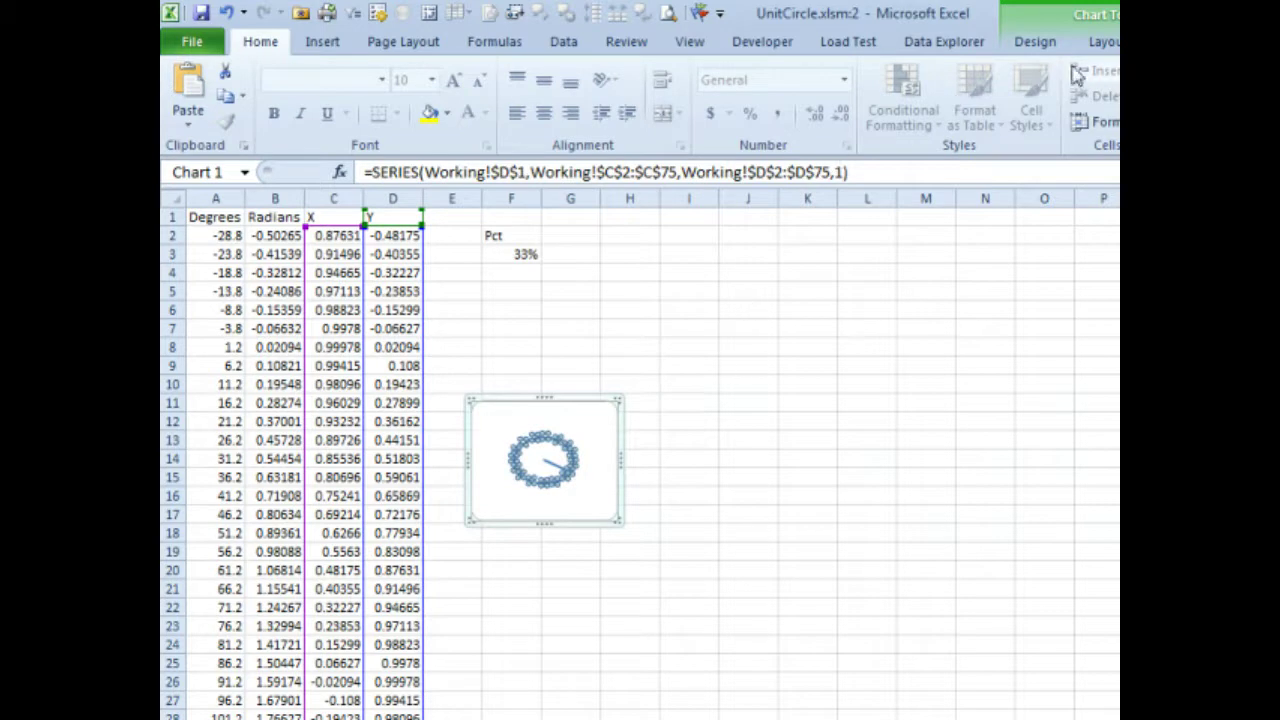
pyautogui.click(1165, 41)
pyautogui.click(681, 96)
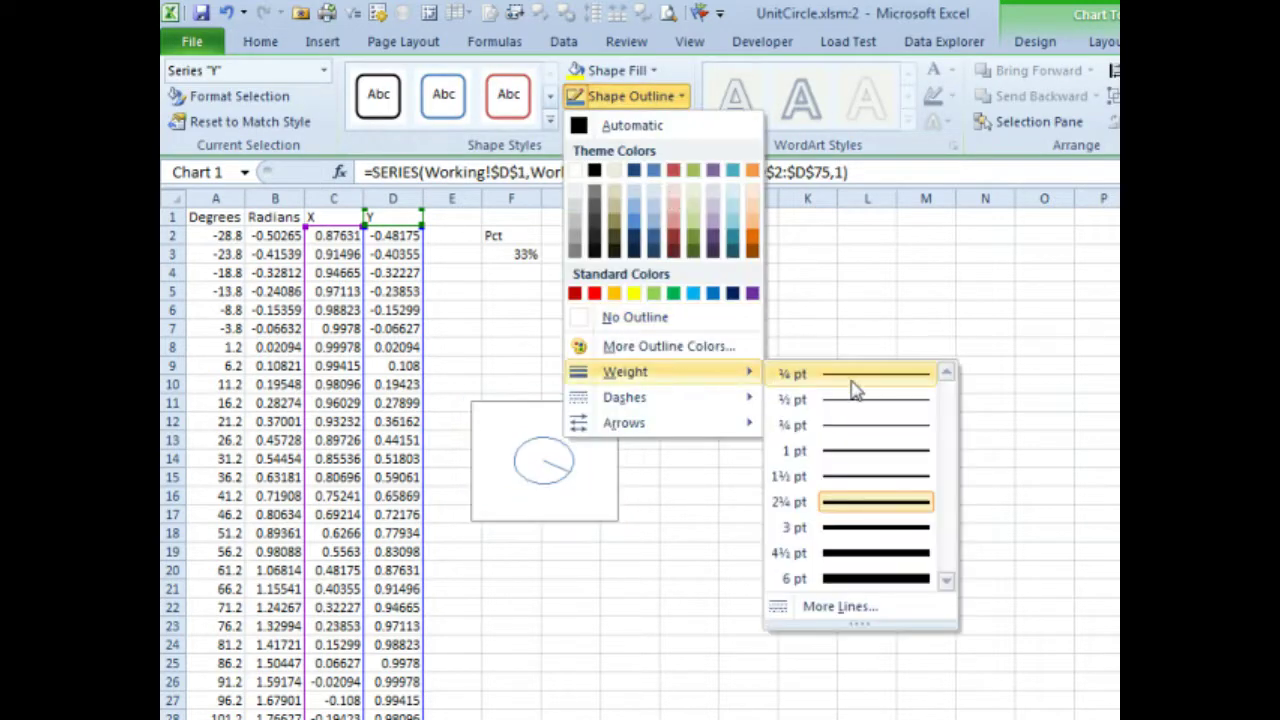
pyautogui.click(852, 379)
pyautogui.click(728, 495)
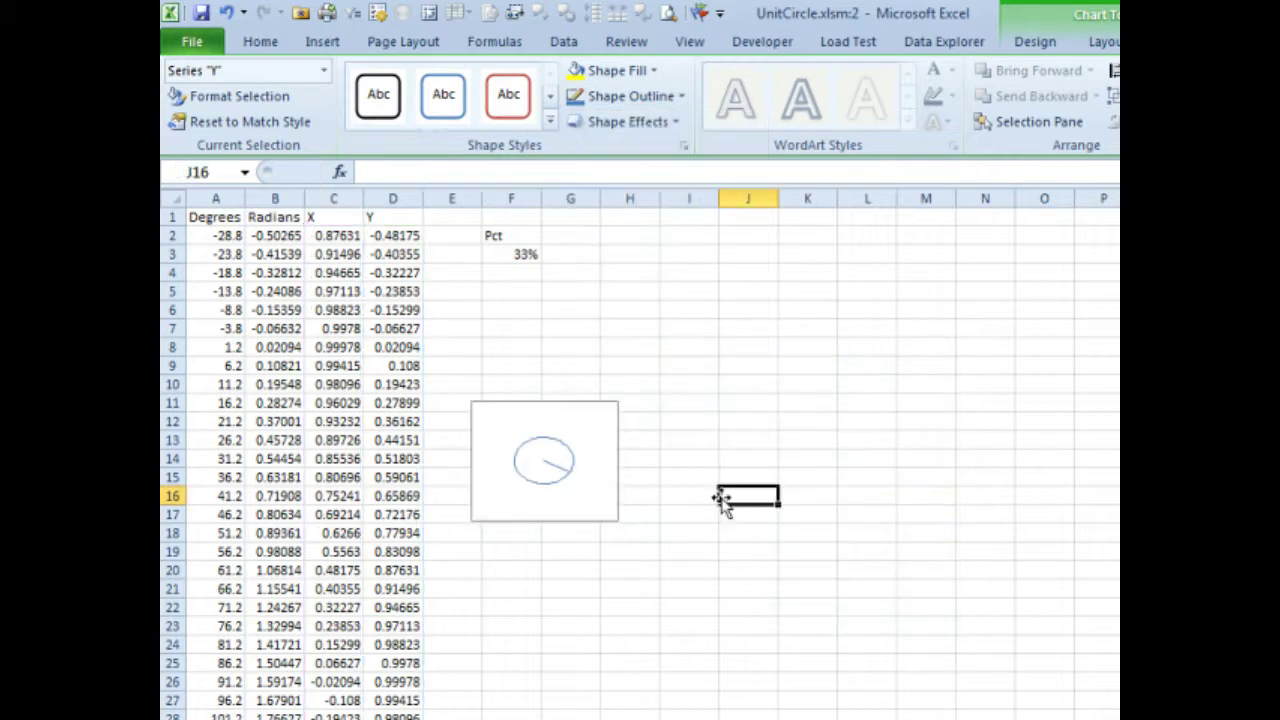
pyautogui.click(608, 515)
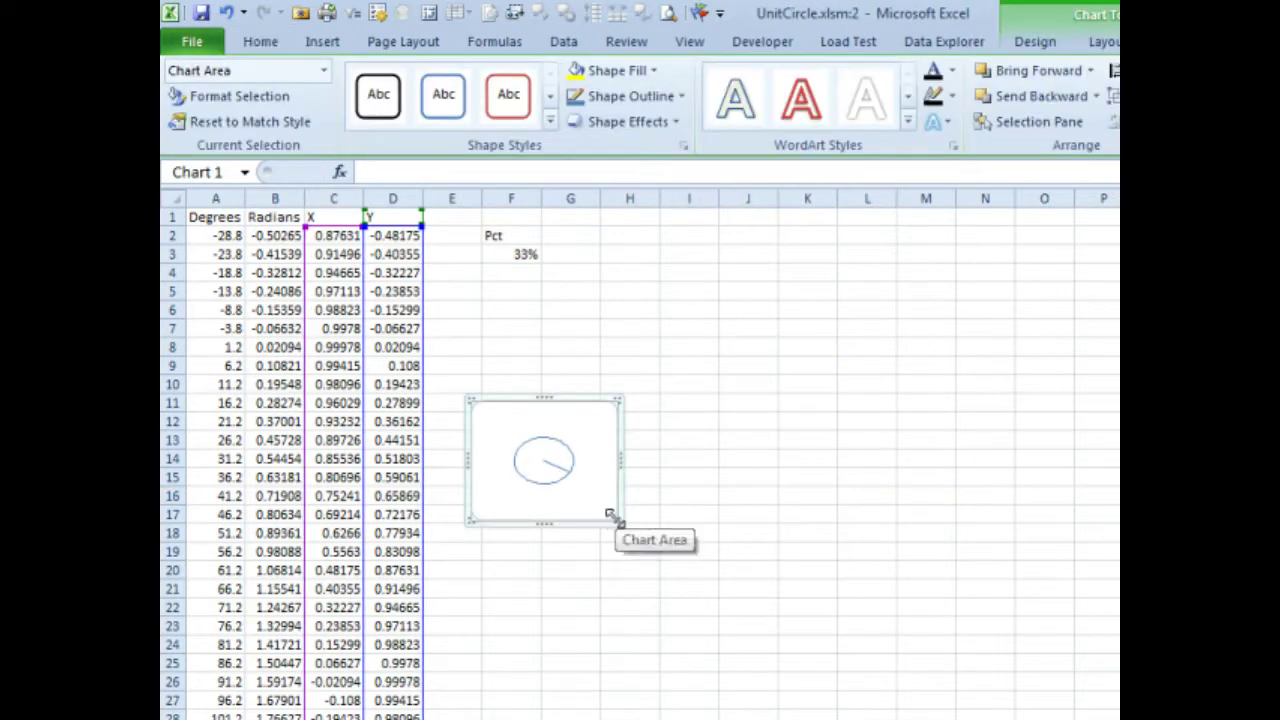
# Trim the dial chart slightly and move it up next to the Pct cells F2:F3
pyautogui.moveTo(608, 515)
pyautogui.mouseDown()
pyautogui.moveTo(578, 489)
pyautogui.moveTo(608, 512)
pyautogui.mouseUp()
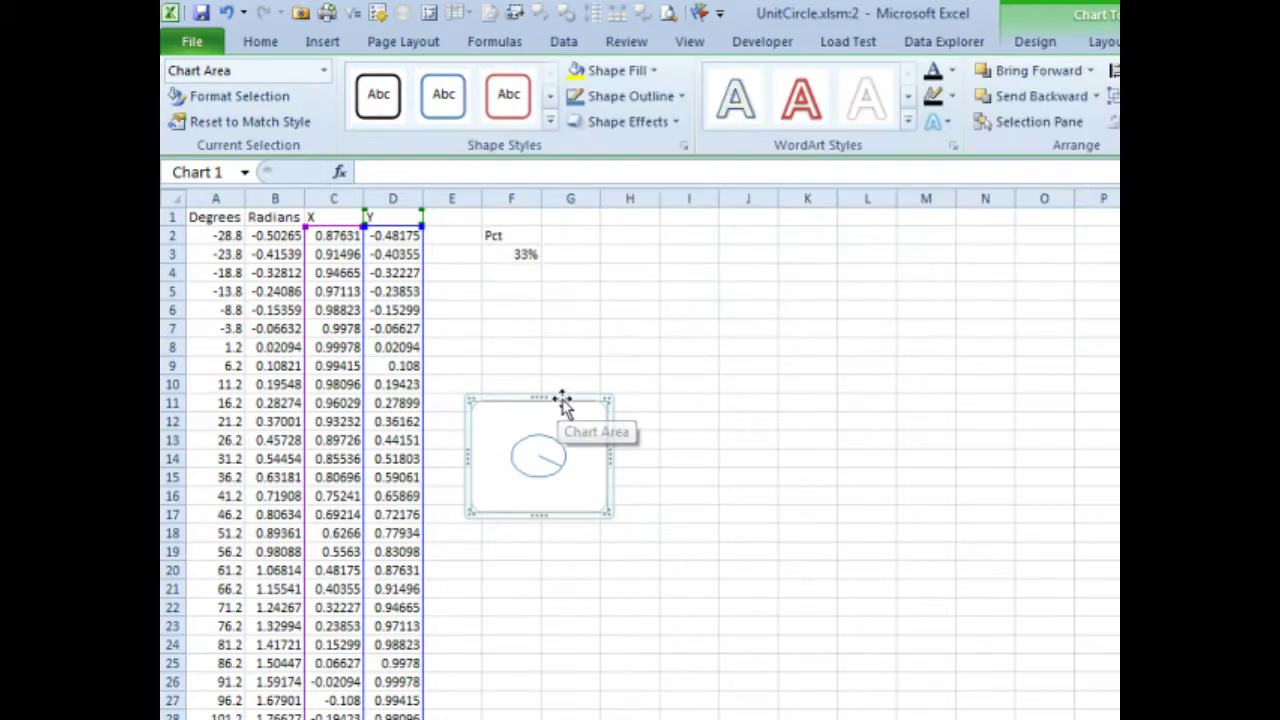
pyautogui.moveTo(565, 400)
pyautogui.mouseDown()
pyautogui.moveTo(591, 328)
pyautogui.moveTo(656, 230)
pyautogui.mouseUp()
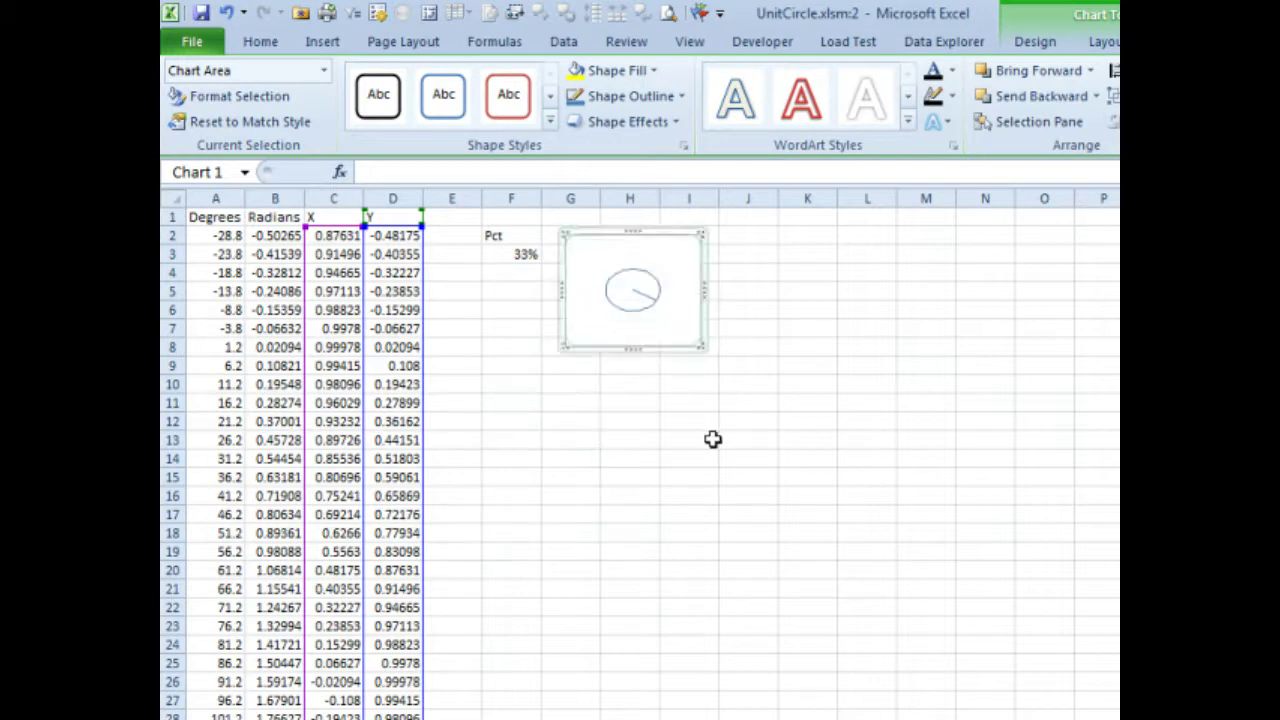
pyautogui.click(711, 440)
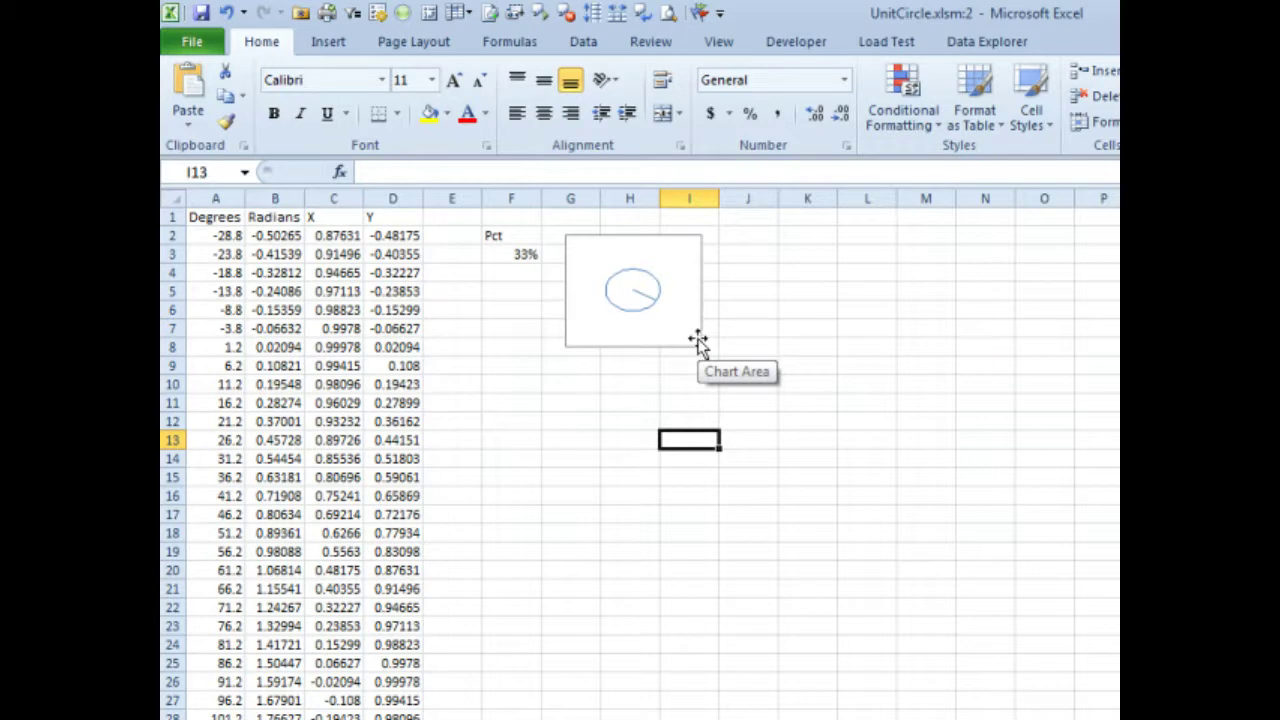
# Set the dial chart's Shape Outline to No Outline and deselect it
pyautogui.click(695, 240)
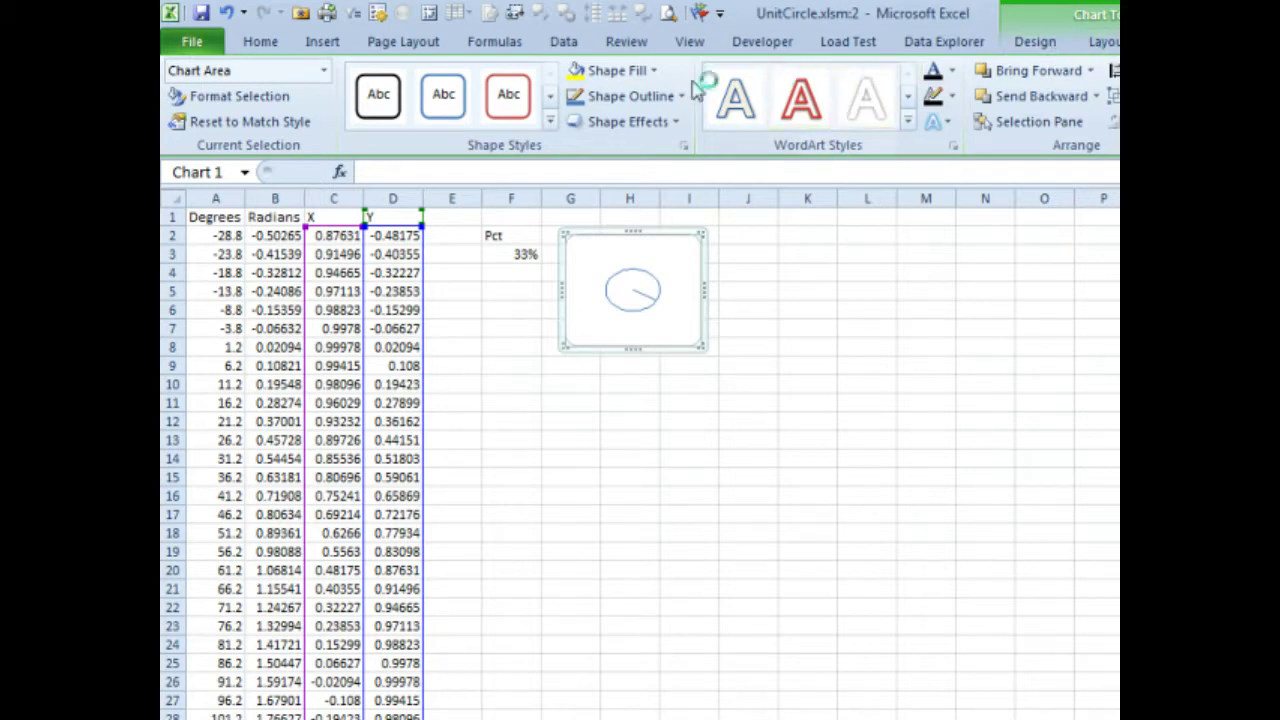
pyautogui.click(683, 96)
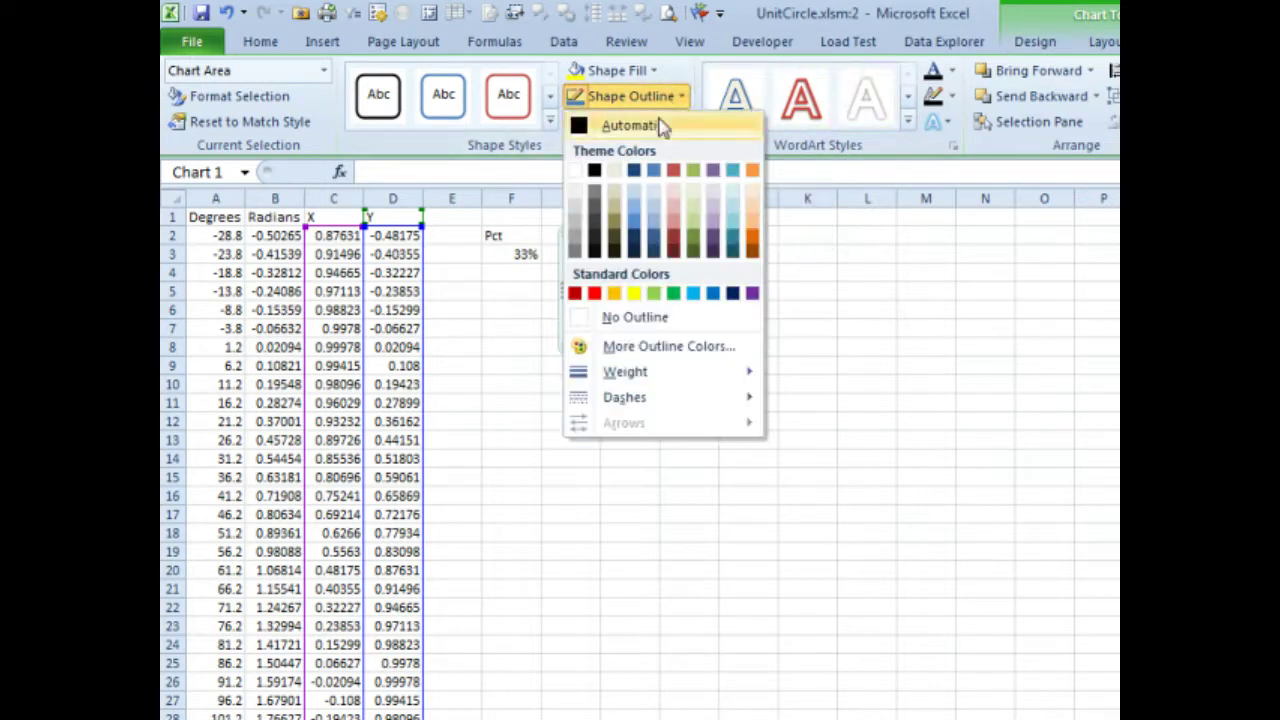
pyautogui.click(630, 316)
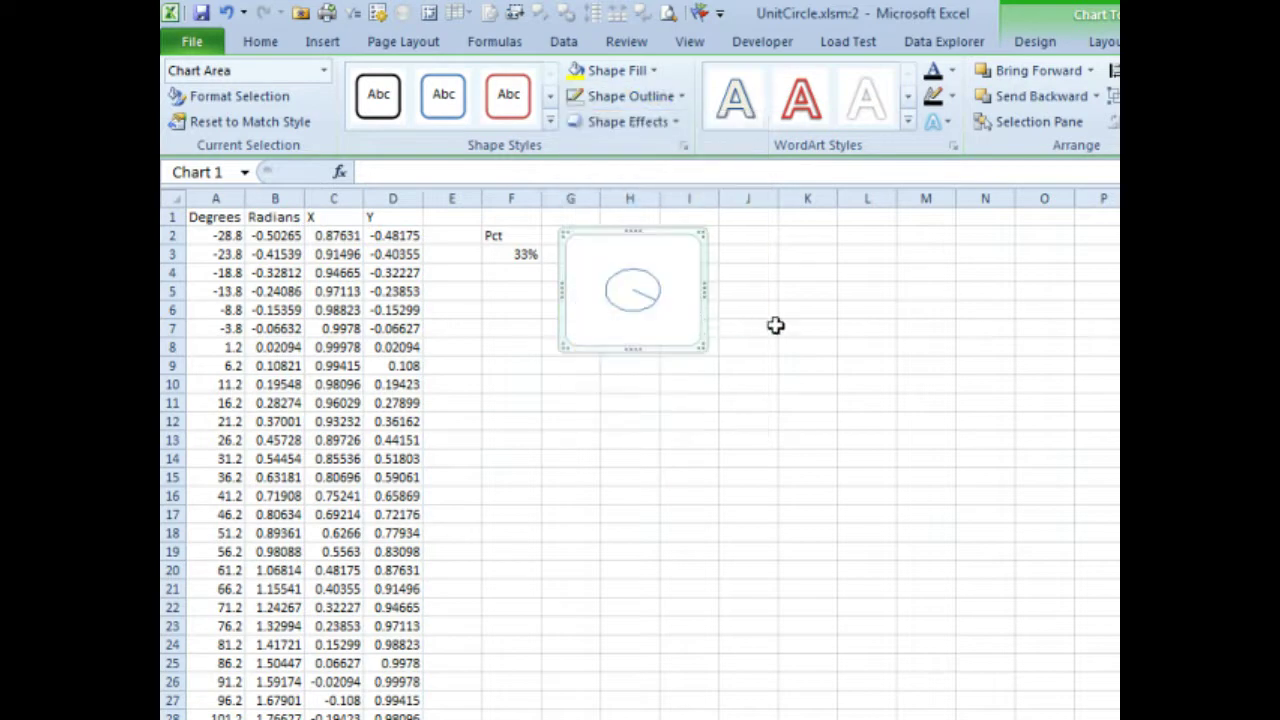
pyautogui.click(785, 330)
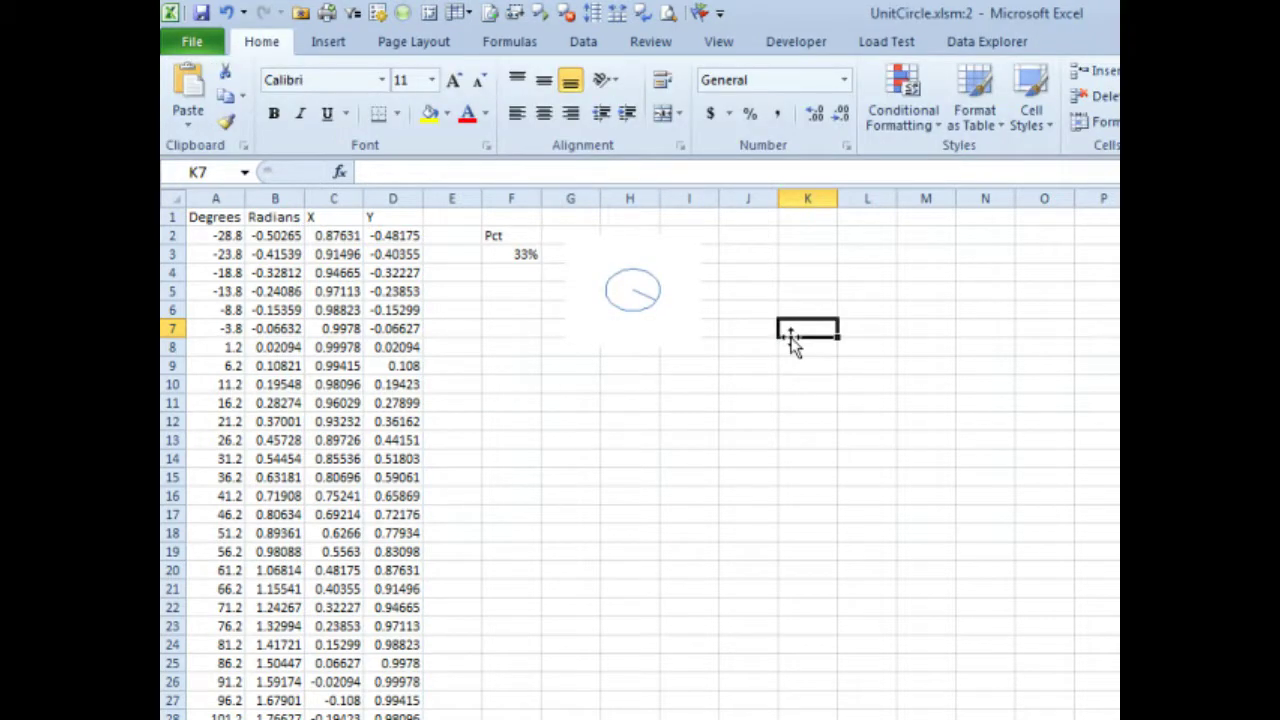